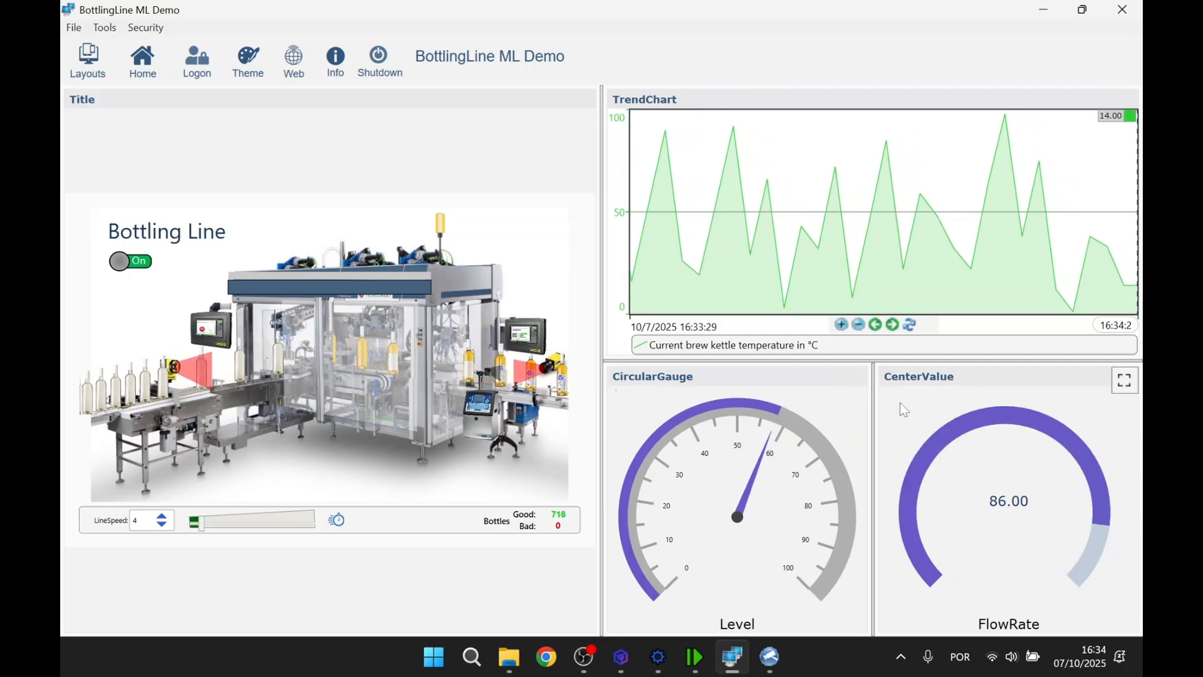
# Switch to PropertyWatch and inspect the values stored in the AnomalyBuffer tag
pyautogui.click(771, 658)
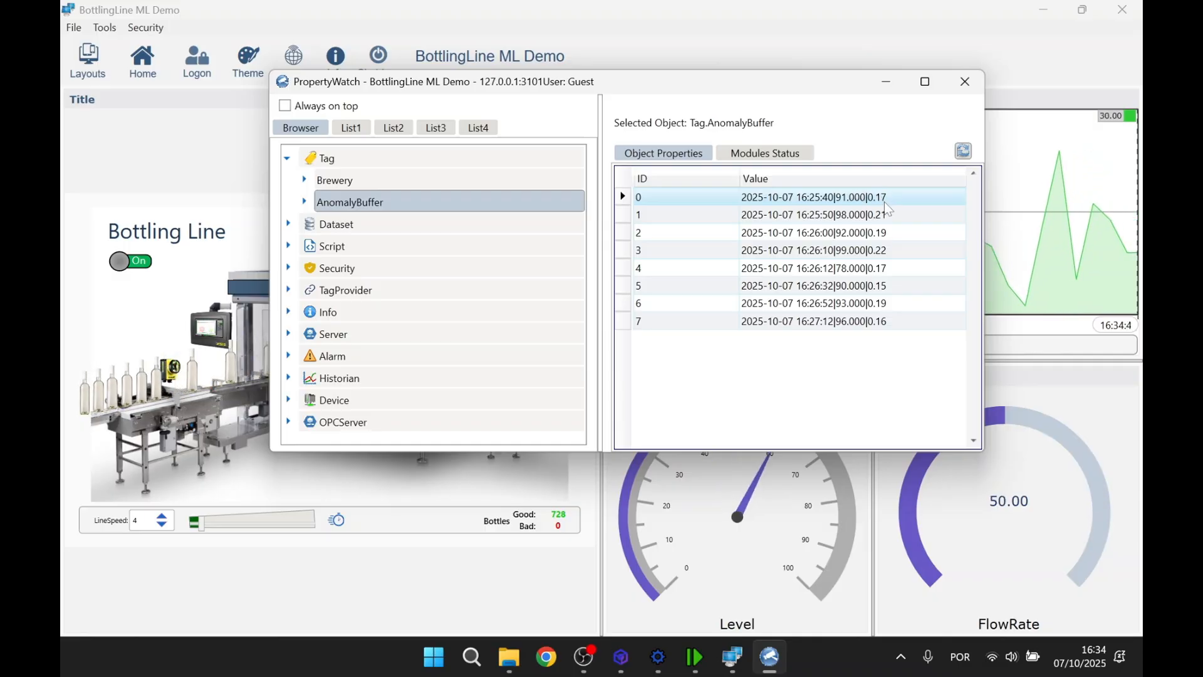
pyautogui.click(535, 590)
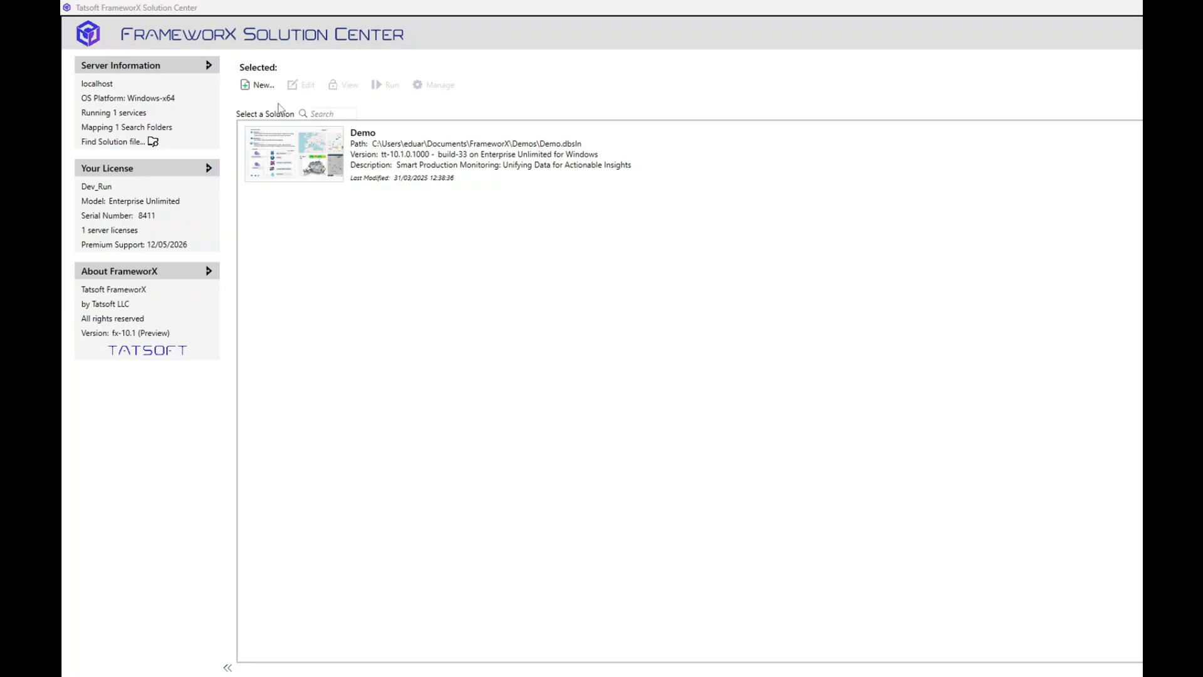
# Create a new Enterprise solution named BottlingLine on the Windows platform, using the PortableLayout template
pyautogui.click(249, 88)
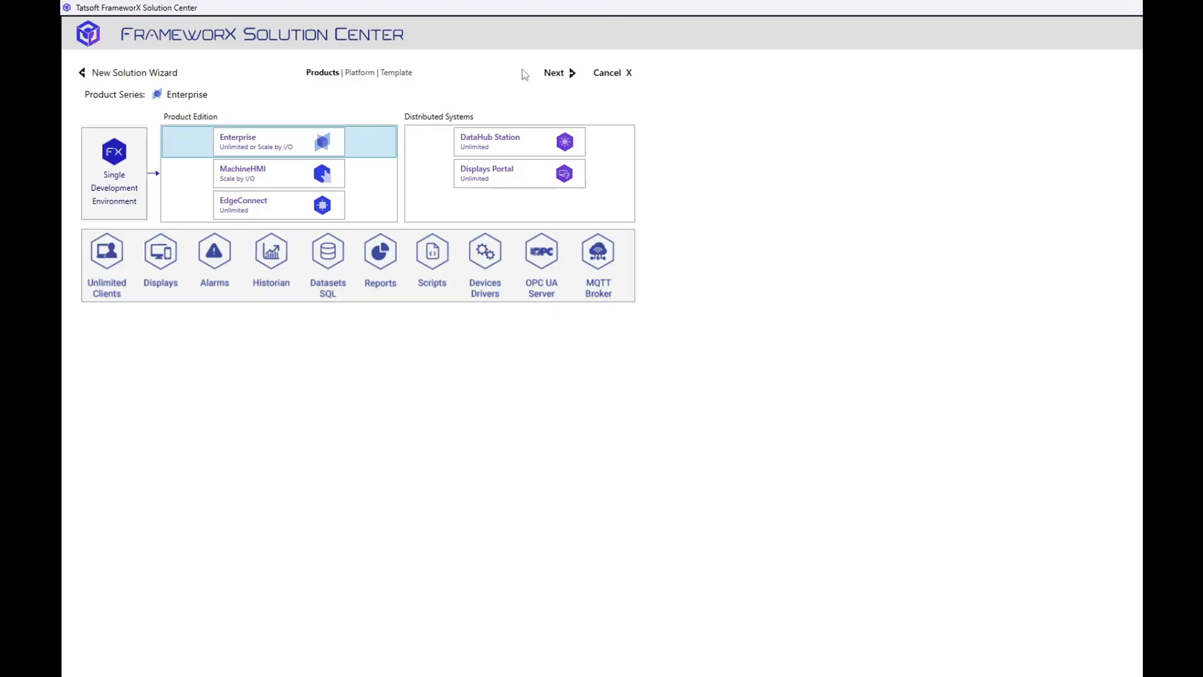
pyautogui.click(557, 73)
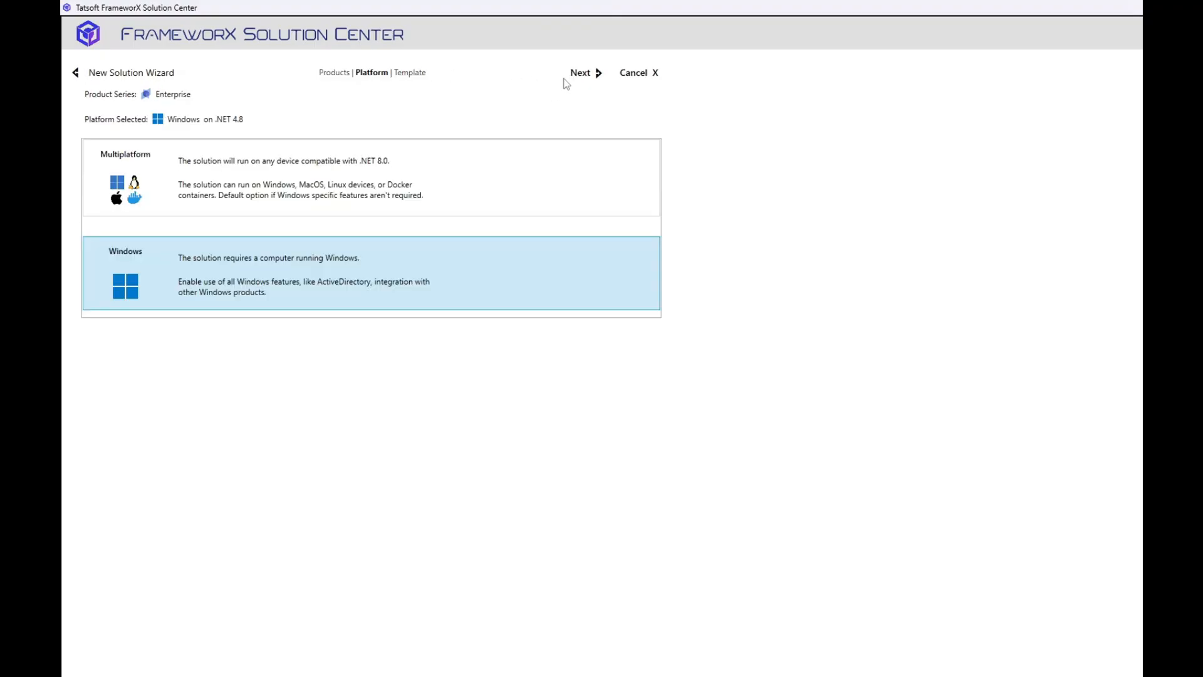
pyautogui.click(584, 74)
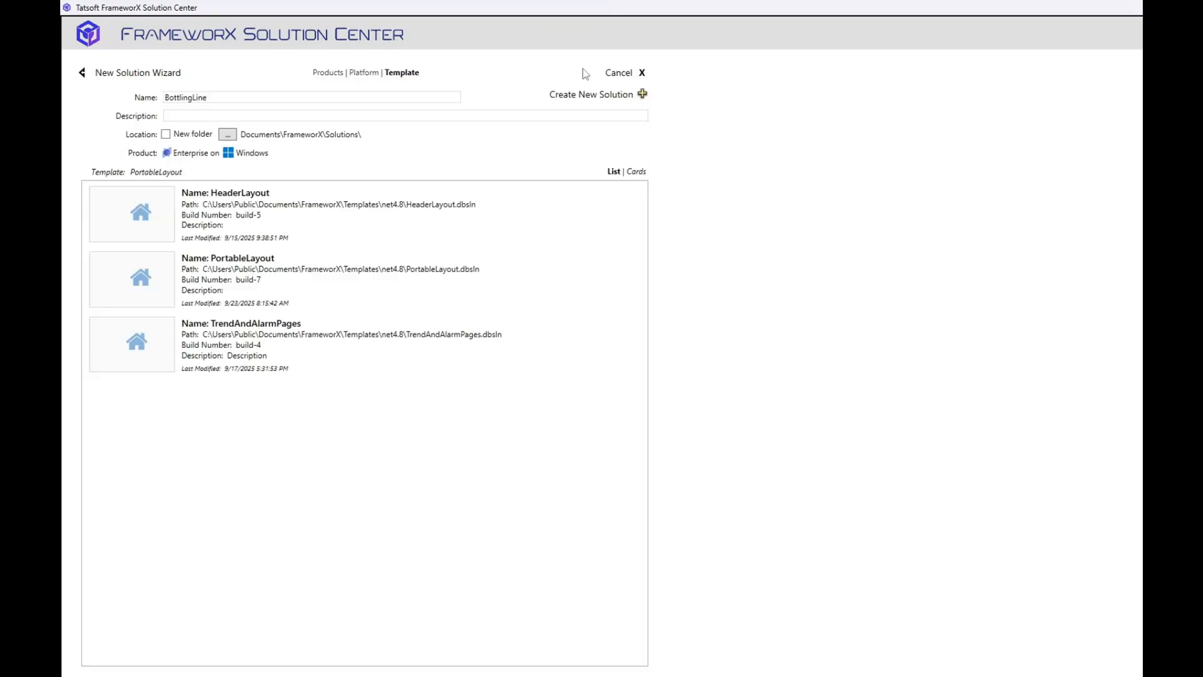
pyautogui.click(417, 265)
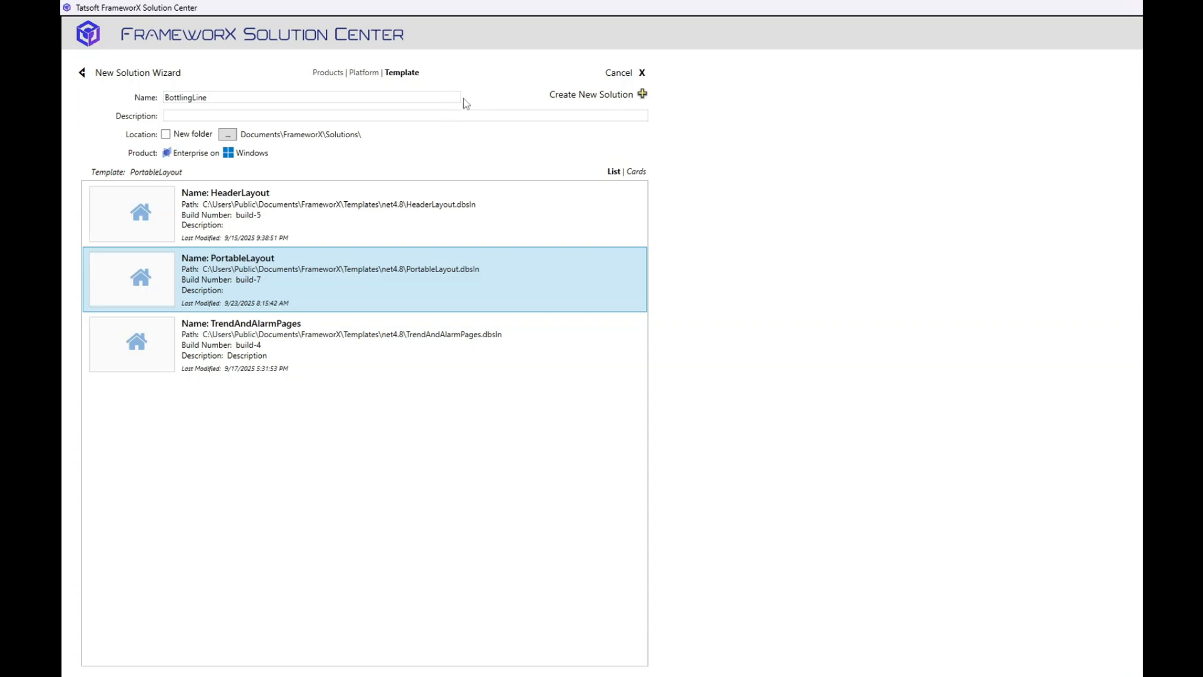
pyautogui.click(645, 94)
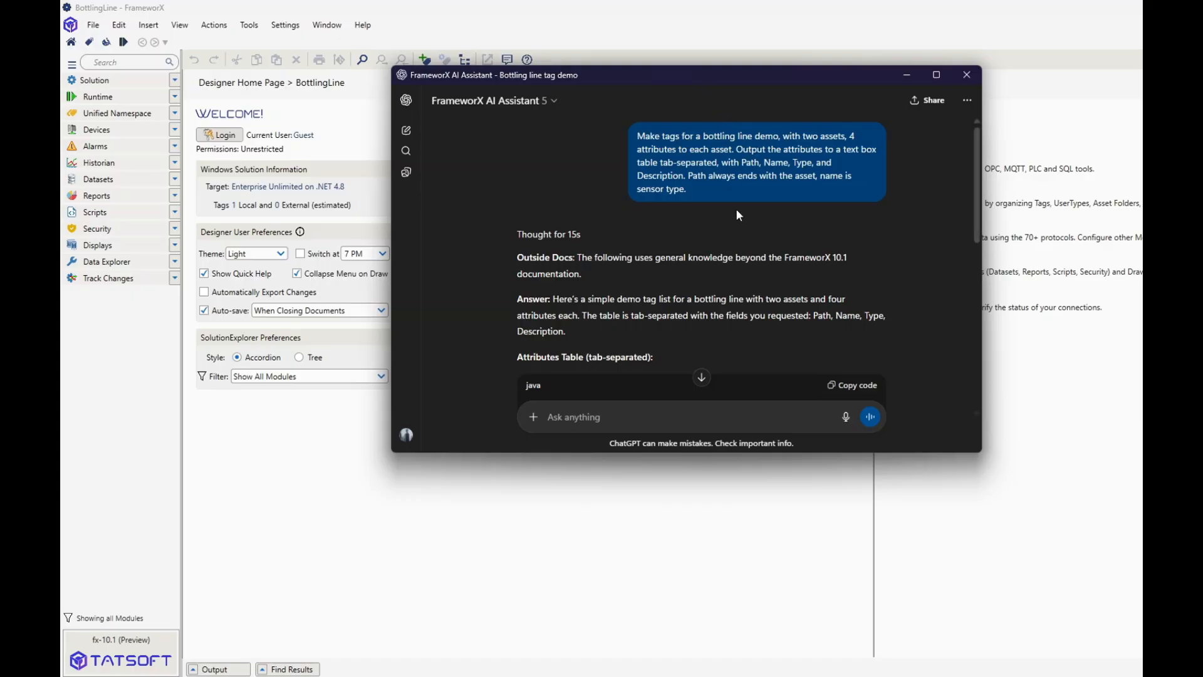
# Copy the tab-separated attributes table from the FrameworX AI Assistant's answer
pyautogui.scroll(-3, 733, 210)
pyautogui.scroll(-1, 721, 227)
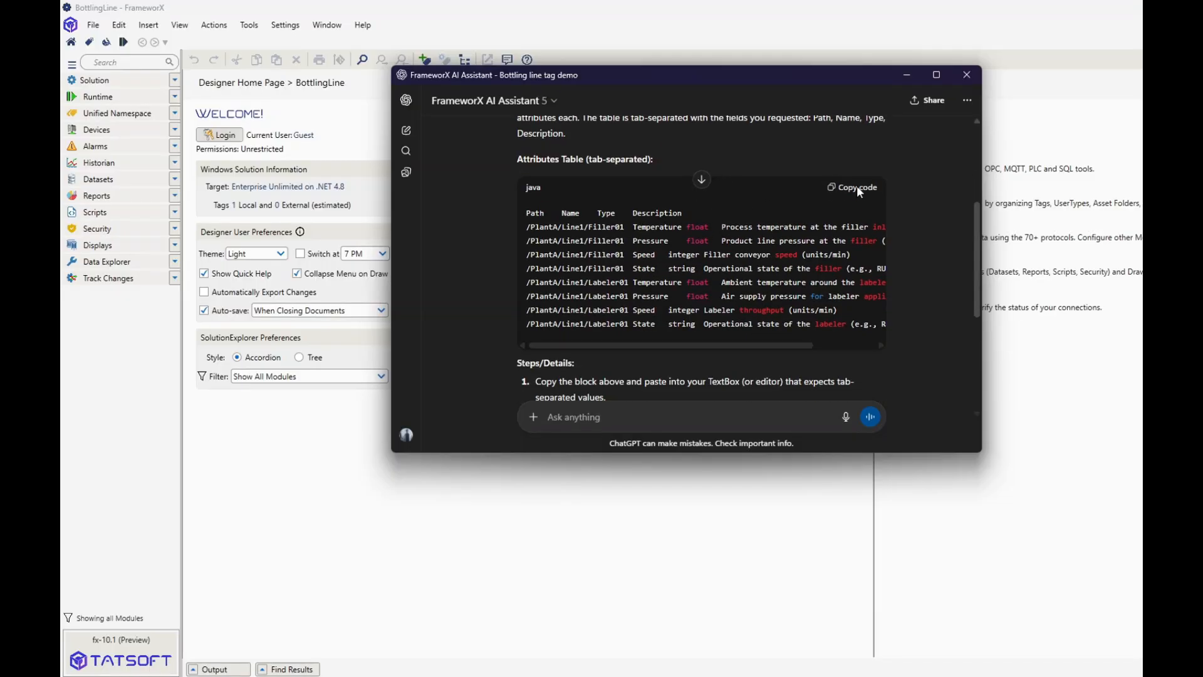
pyautogui.click(847, 186)
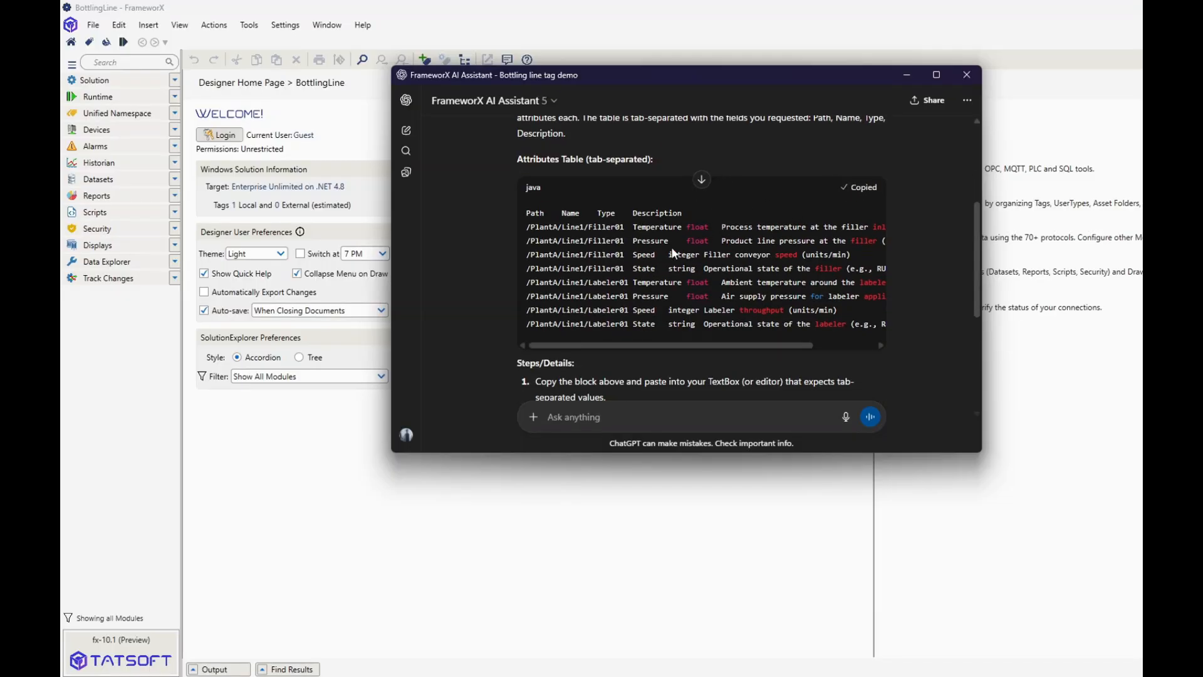
# Insert the copied attribute rows for Filler01 and Labeler01 into the Unified Namespace tags table
pyautogui.click(174, 112)
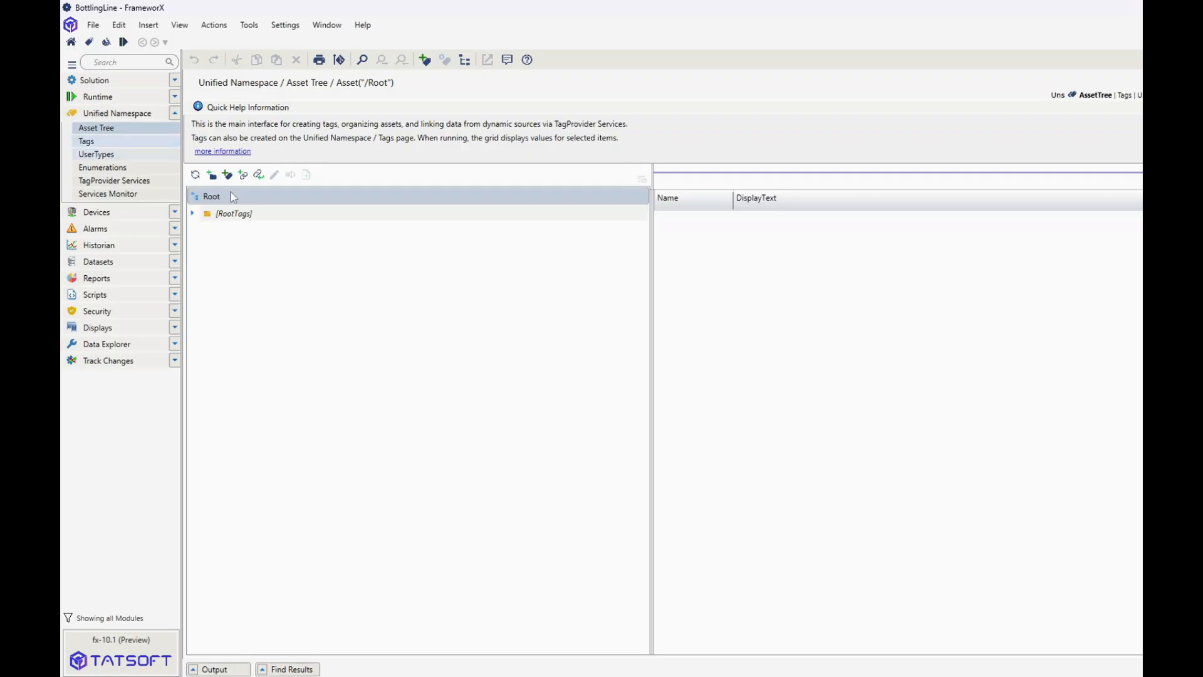
pyautogui.rightClick(242, 302)
pyautogui.click(270, 313)
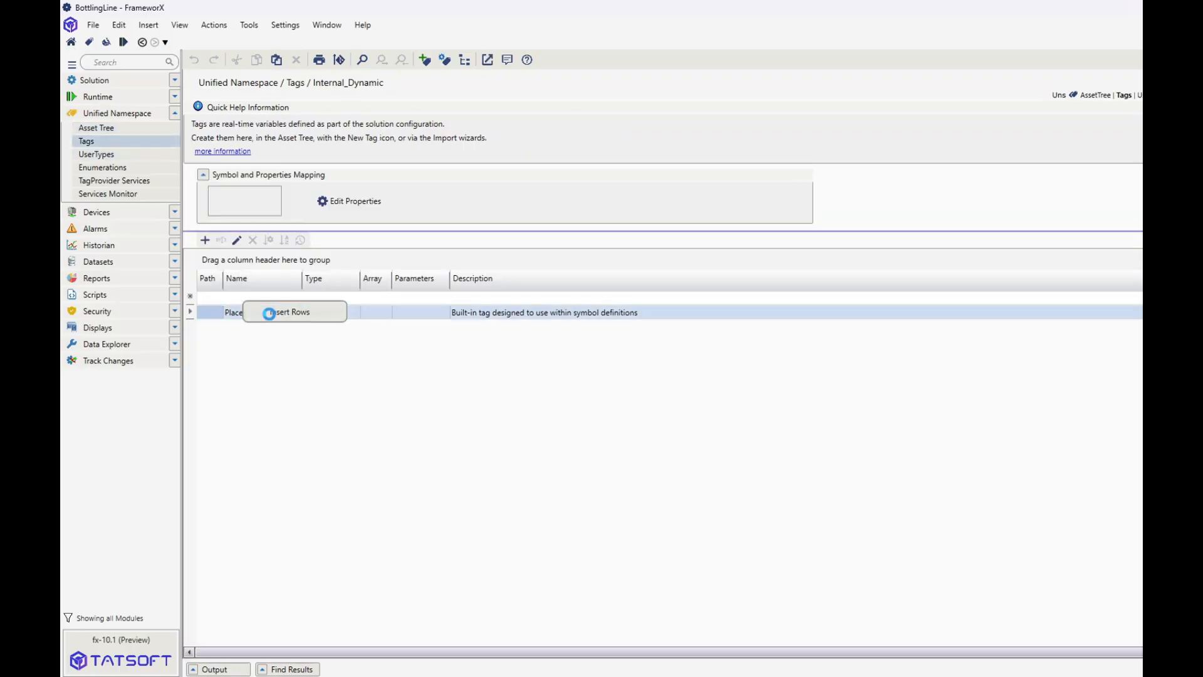
pyautogui.click(270, 315)
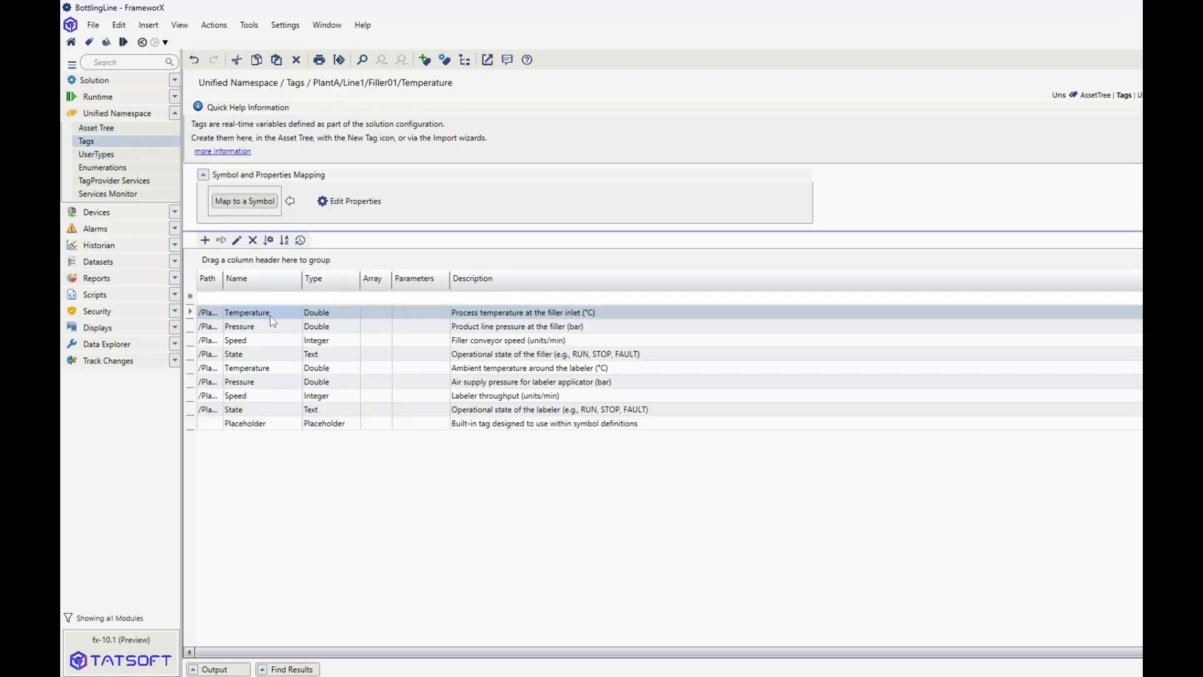
# Copy all eight Filler01 and Labeler01 tag rows, leaving out the Placeholder tag
pyautogui.keyDown('shift'); pyautogui.click(284, 408); pyautogui.keyUp('shift')
pyautogui.rightClick(270, 355)
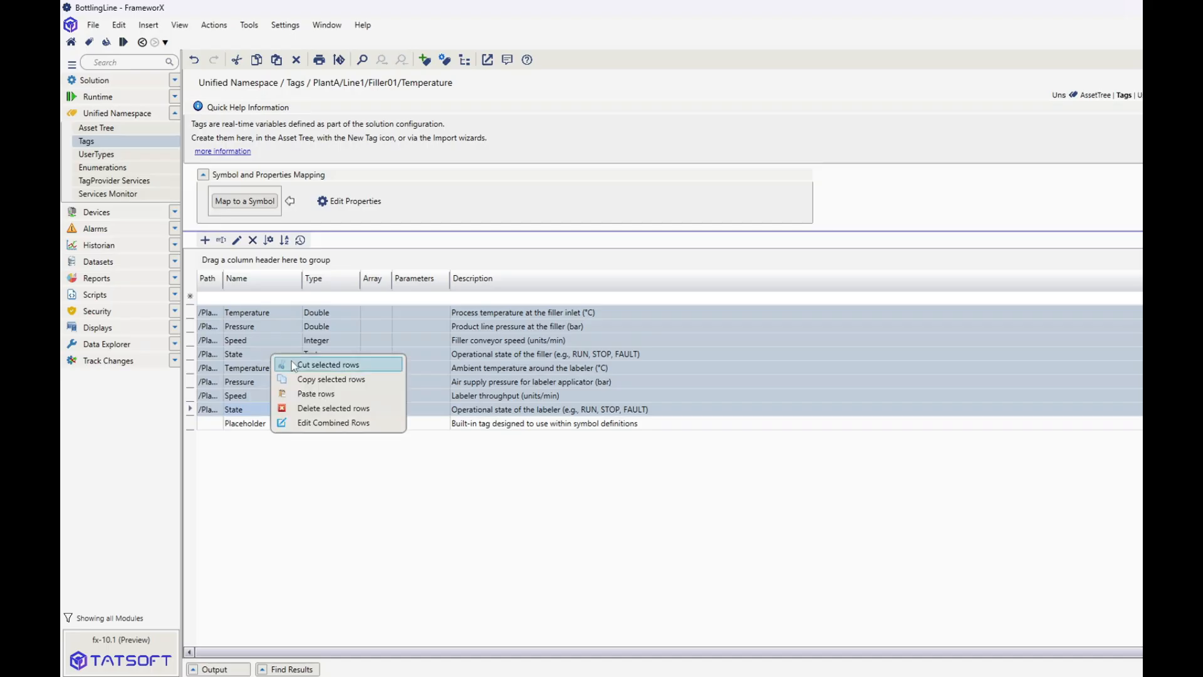
pyautogui.click(312, 377)
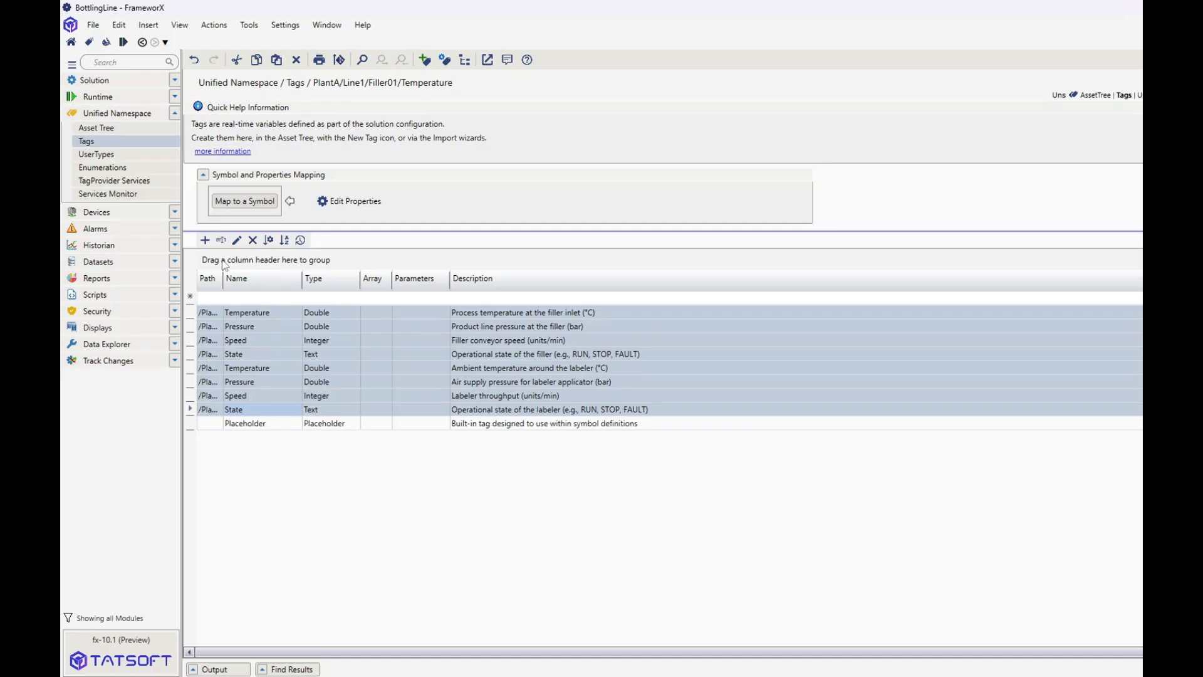
# Create a device channel with the Value Simulator Connector protocol and insert the copied tags as device points
pyautogui.click(178, 214)
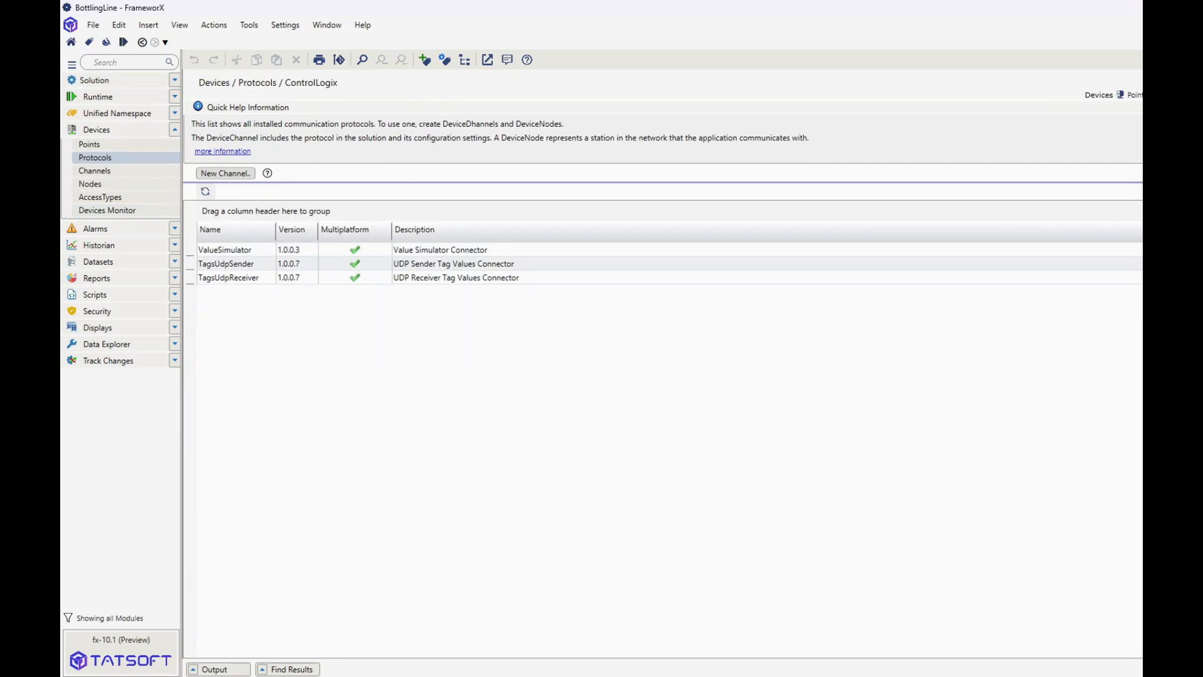
pyautogui.click(444, 249)
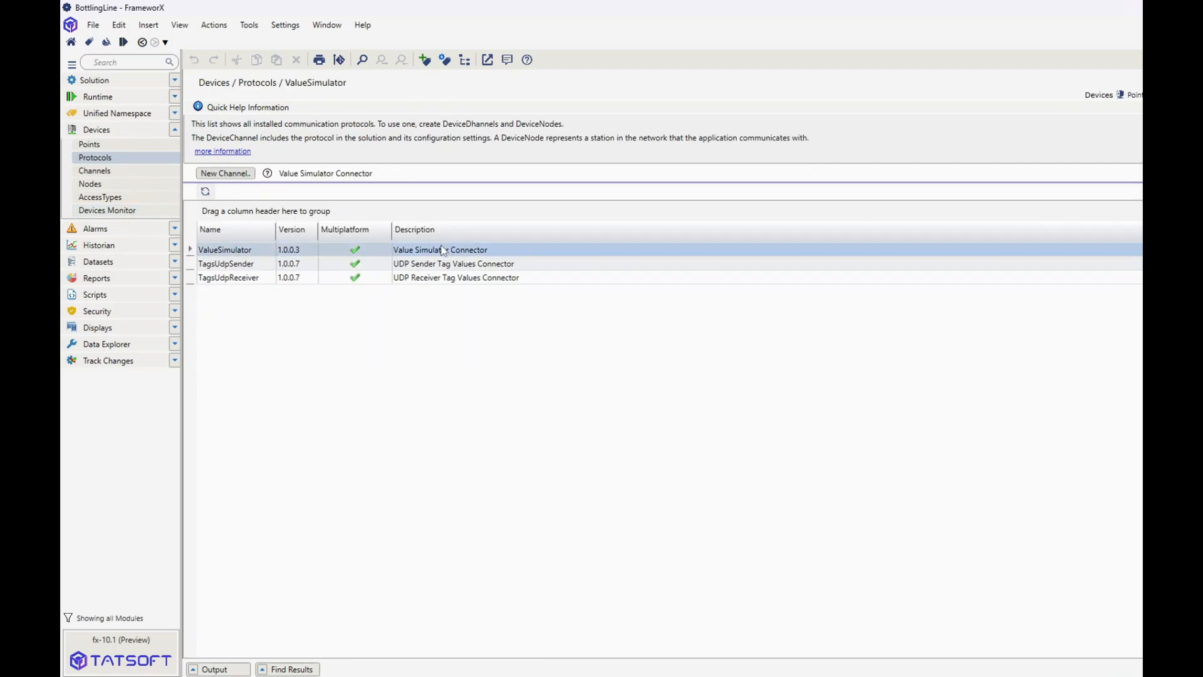
pyautogui.click(225, 175)
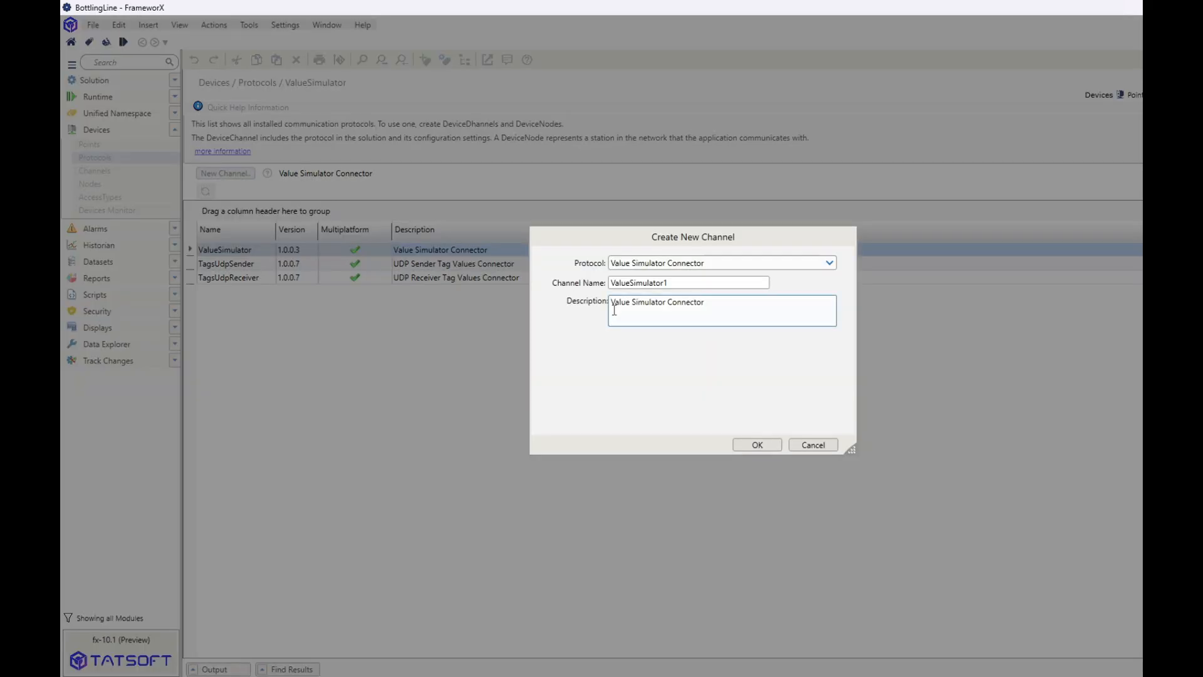
pyautogui.click(756, 445)
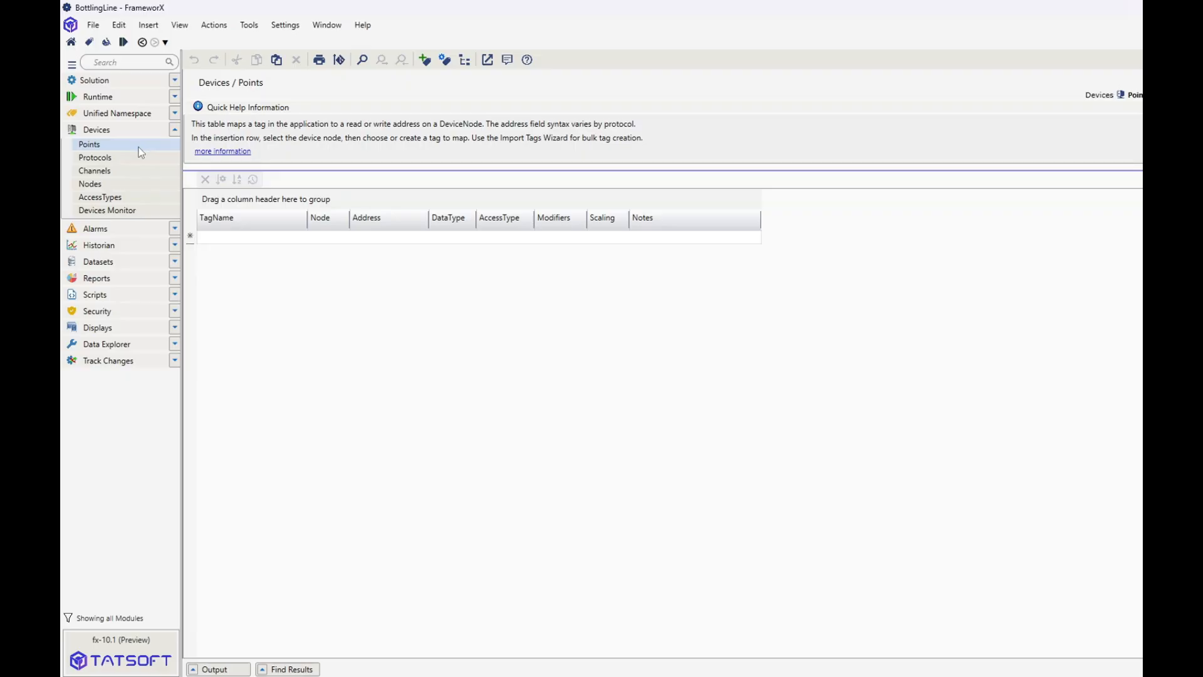
pyautogui.rightClick(292, 237)
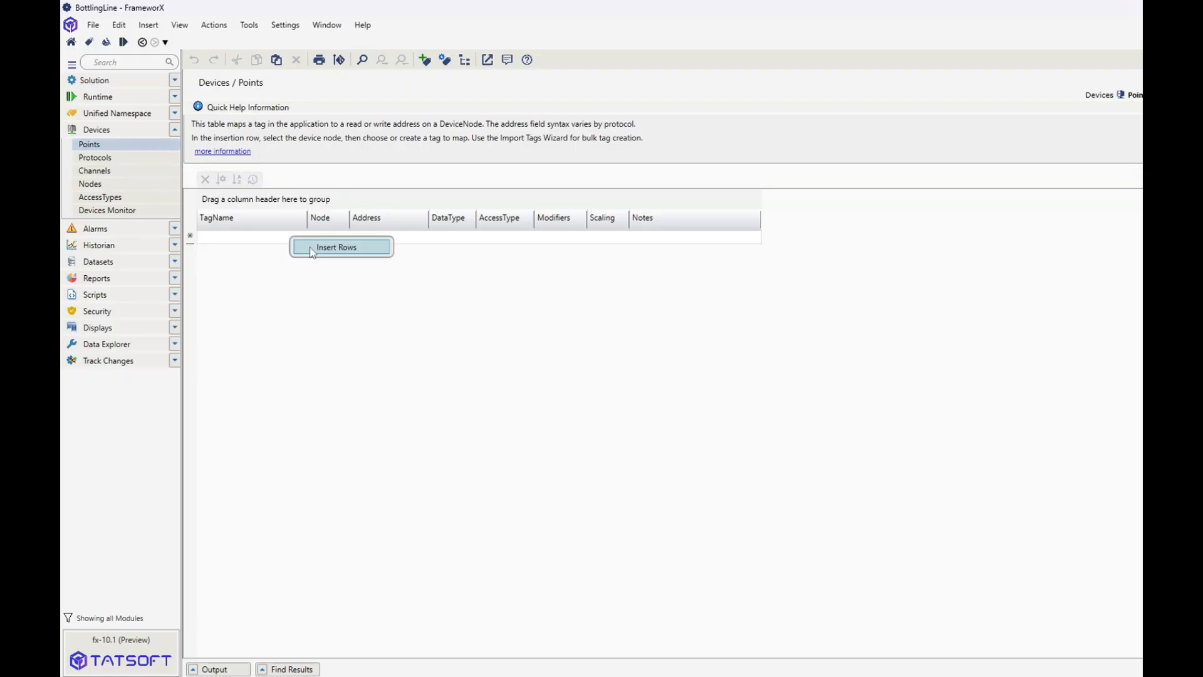
pyautogui.click(313, 249)
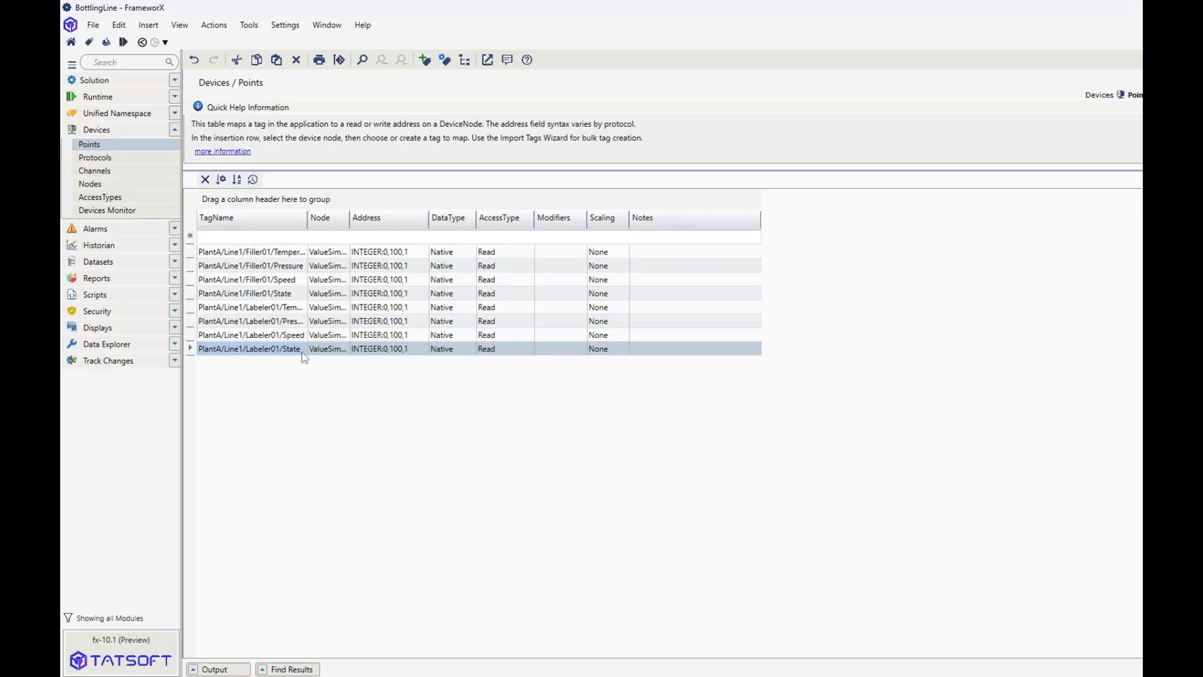
# Create a device channel that uses the MQTT Client Connector protocol, keeping the default name and description
pyautogui.click(95, 157)
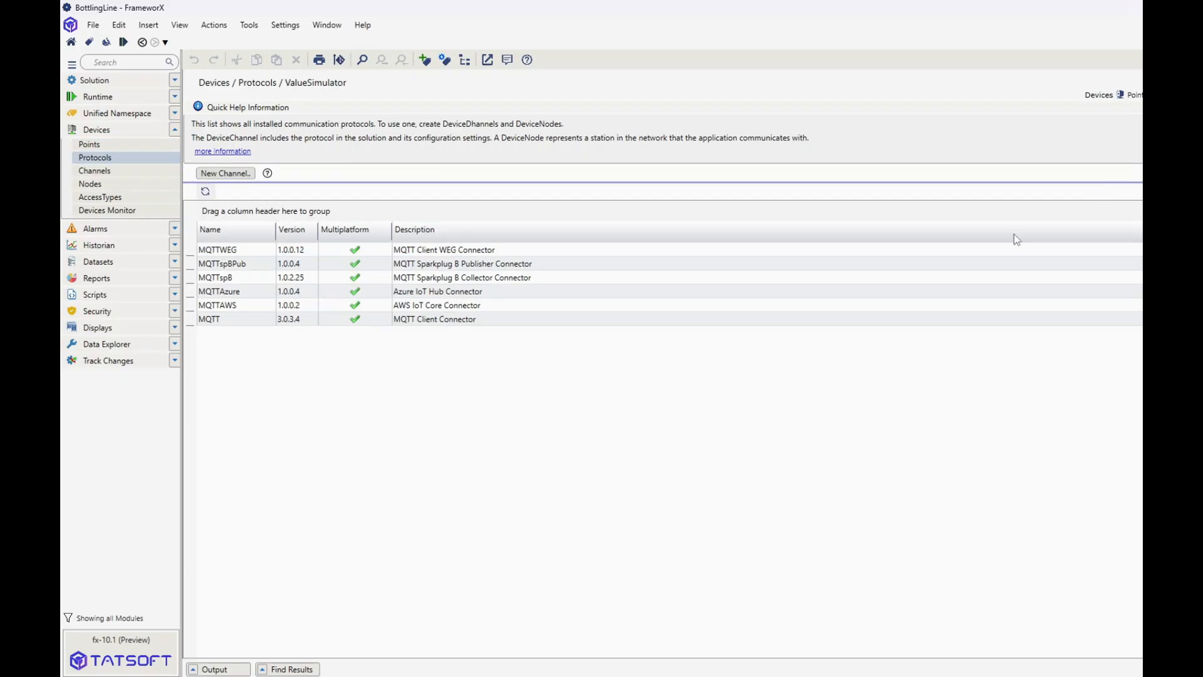
pyautogui.click(456, 319)
pyautogui.click(226, 174)
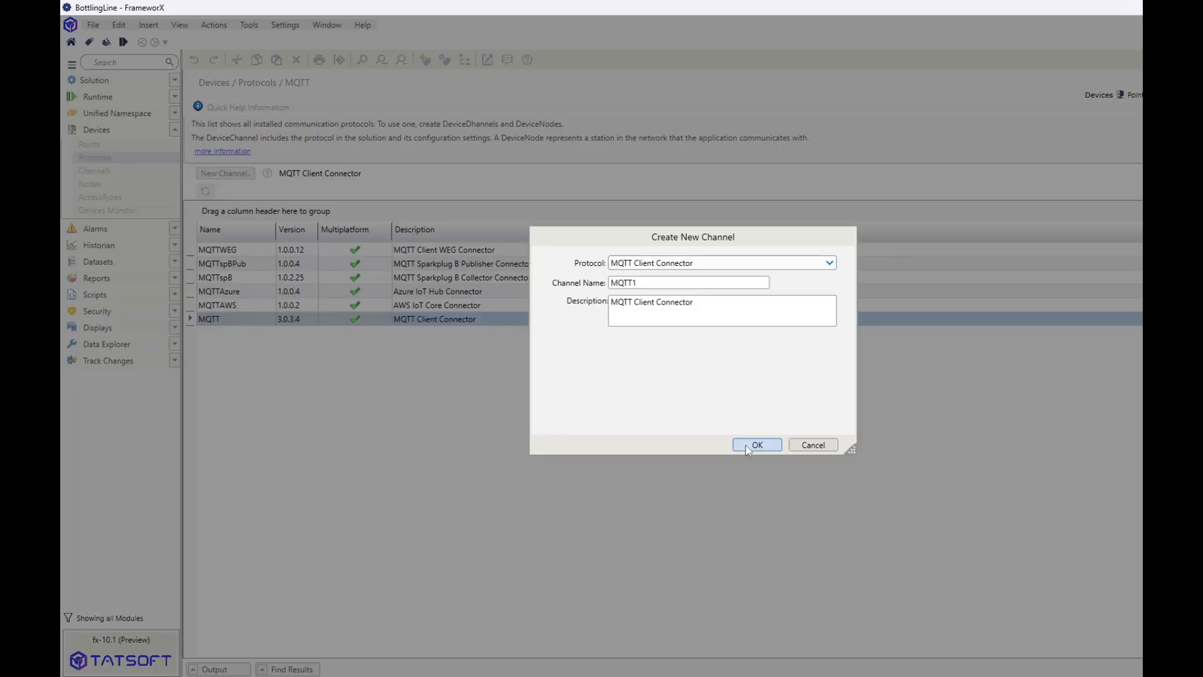
pyautogui.click(757, 444)
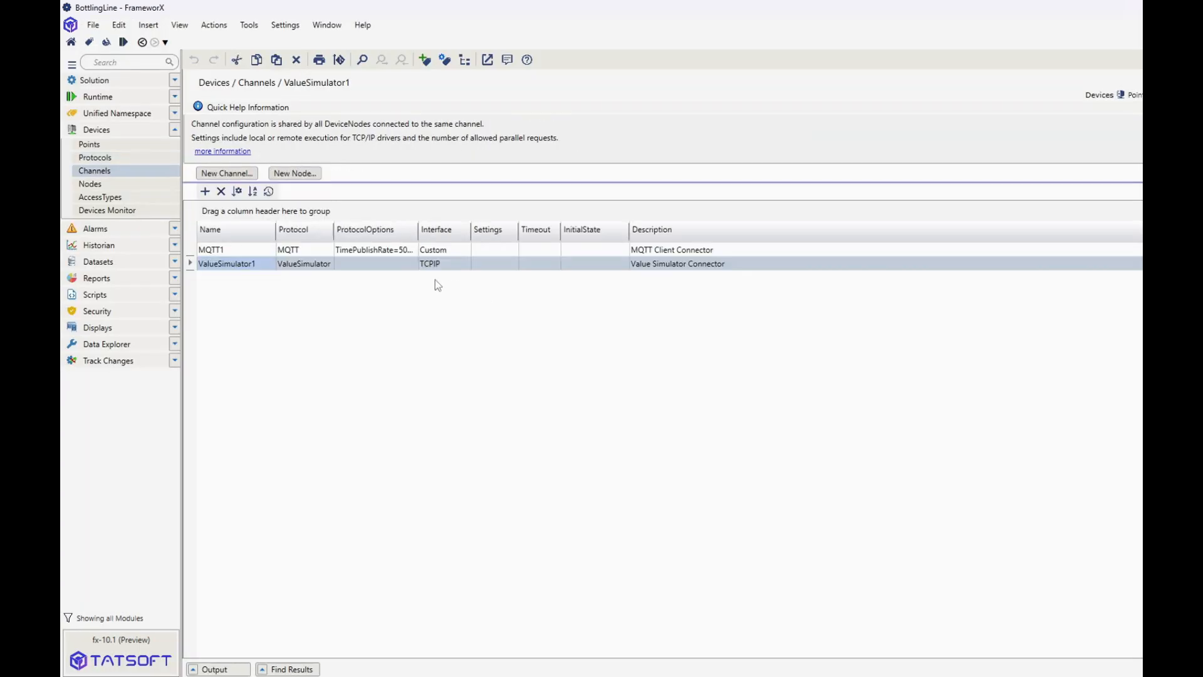
# Create a new node on the MQTT1 channel with the default name and description
pyautogui.click(258, 252)
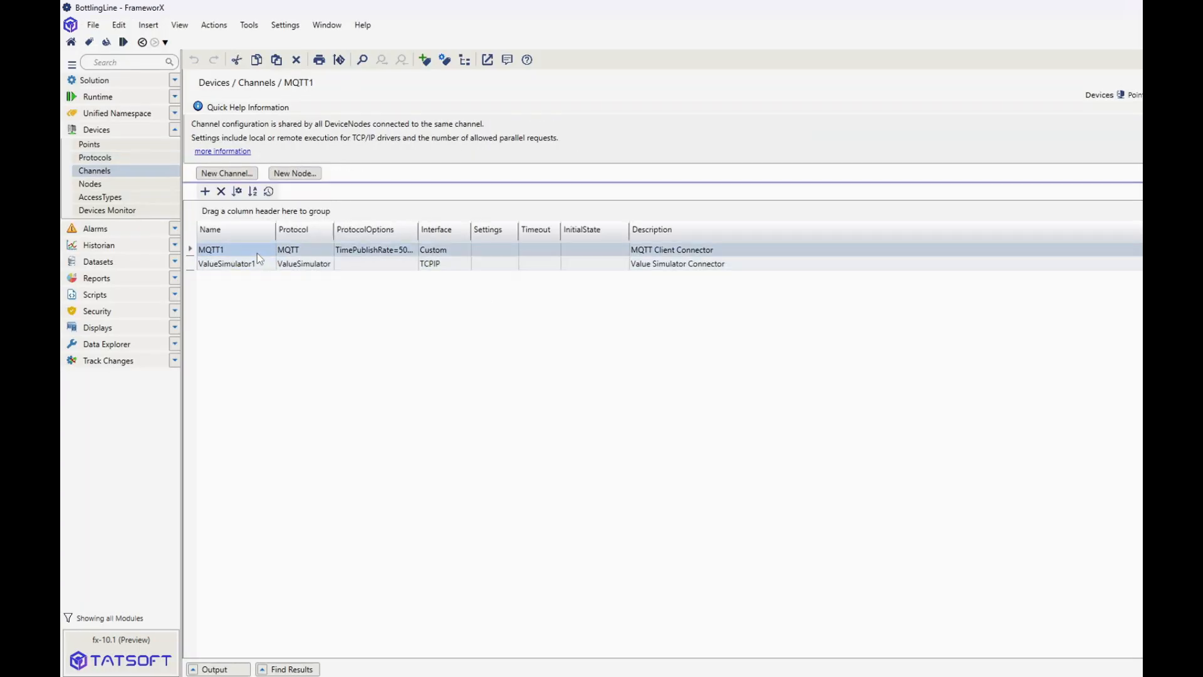
pyautogui.click(295, 174)
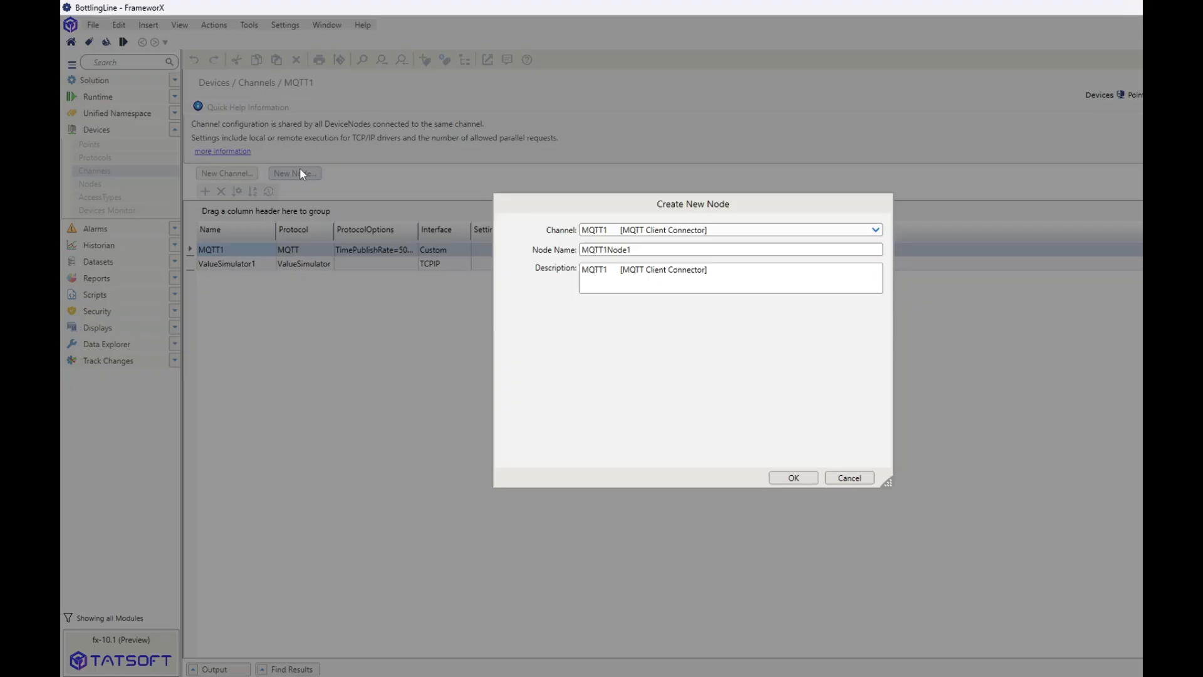
pyautogui.click(794, 478)
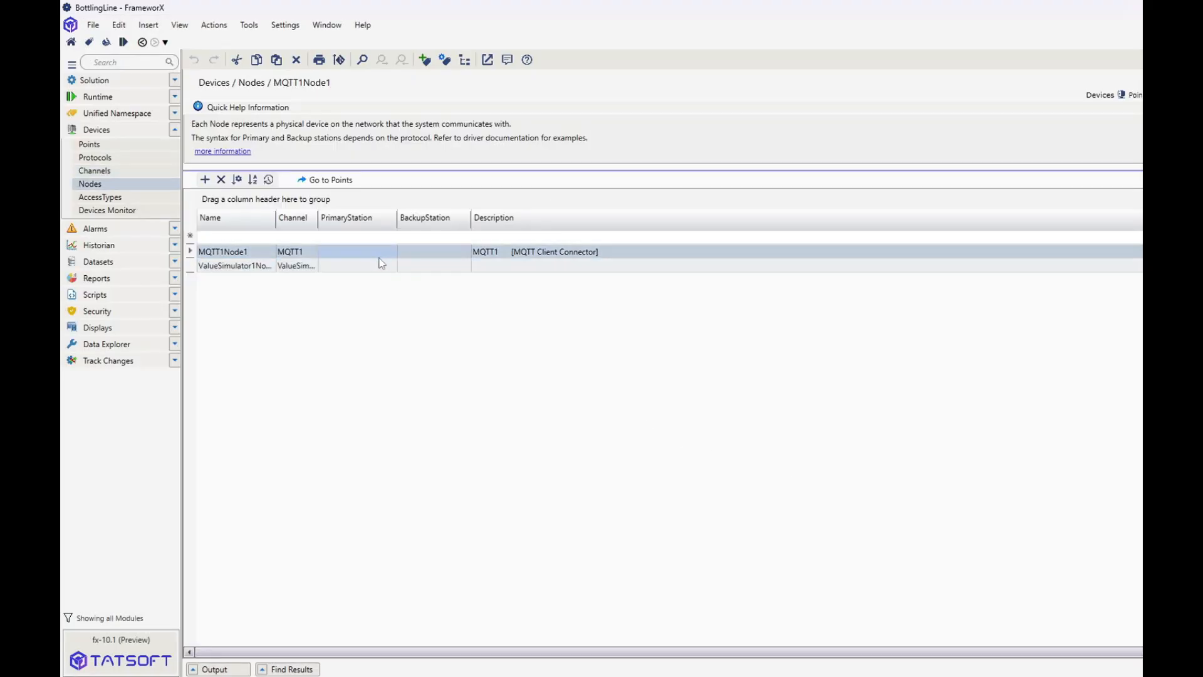
# Set the MQTT node's primary station broker URL to broker.hivemq.com and test the connection
pyautogui.click(382, 254)
pyautogui.click(391, 253)
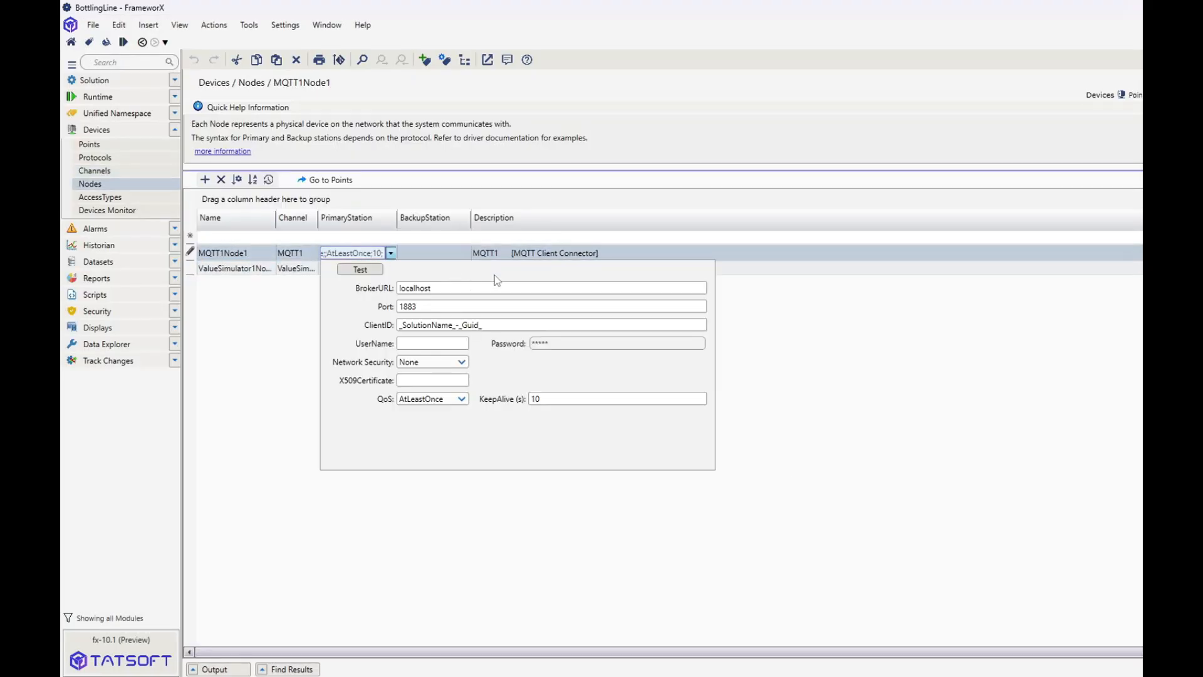
pyautogui.doubleClick(421, 287)
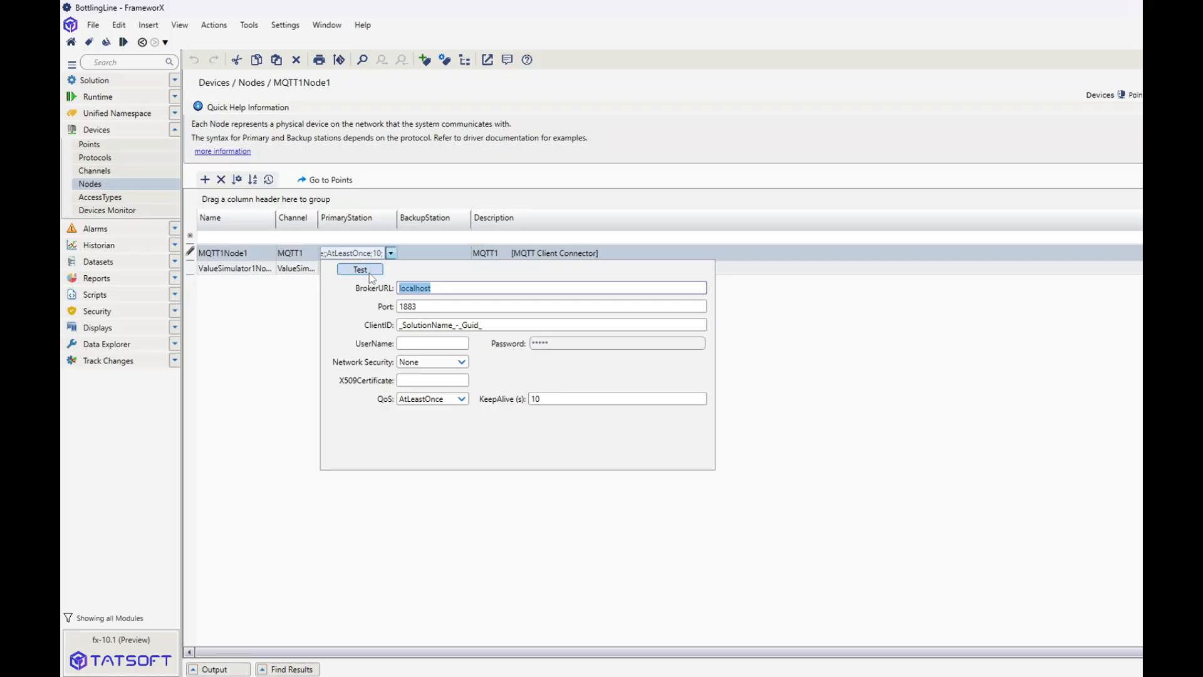
pyautogui.write('broker.hivemq.com')
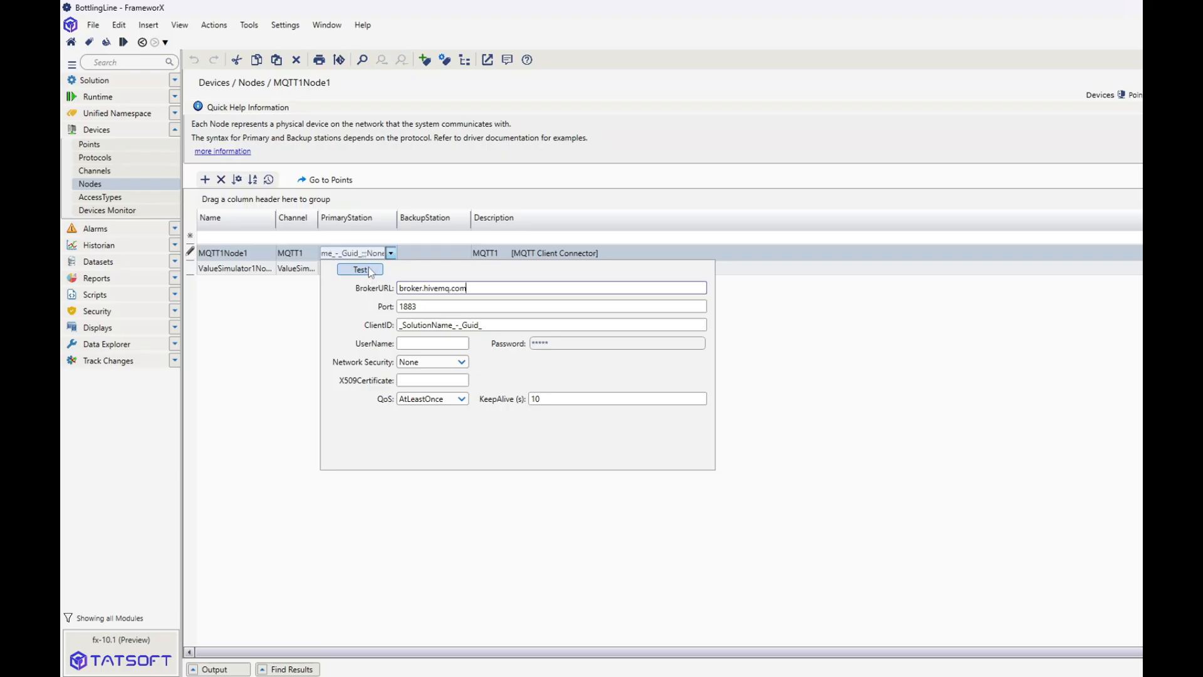
pyautogui.click(361, 275)
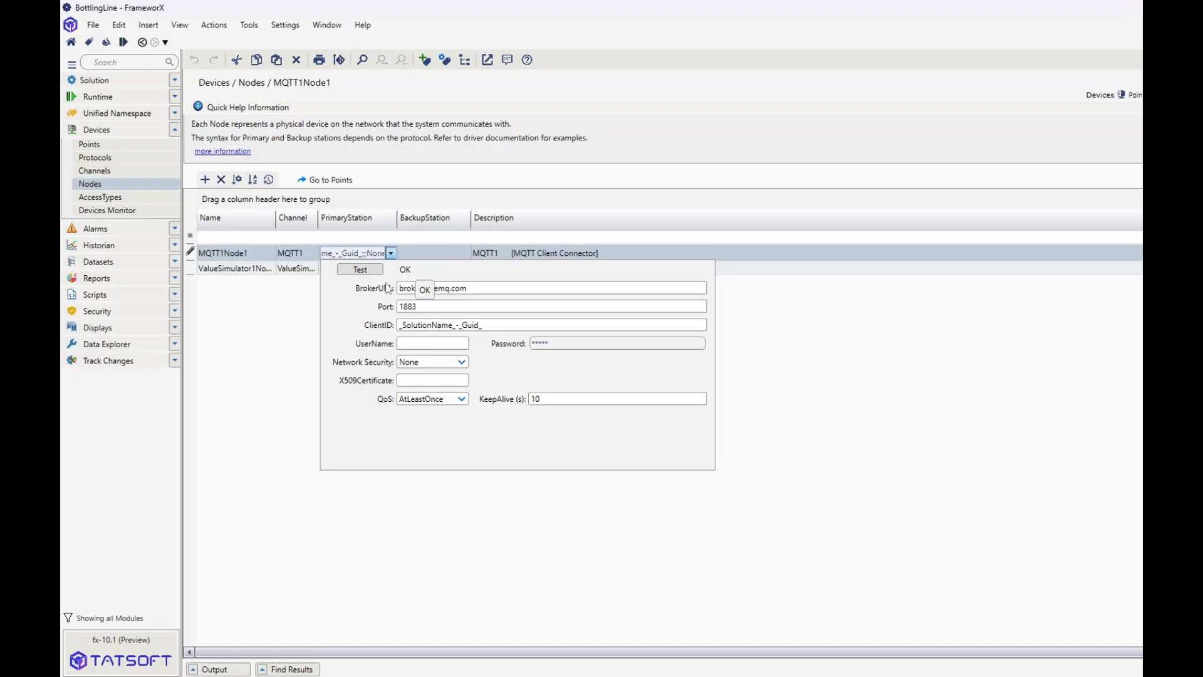
pyautogui.click(268, 270)
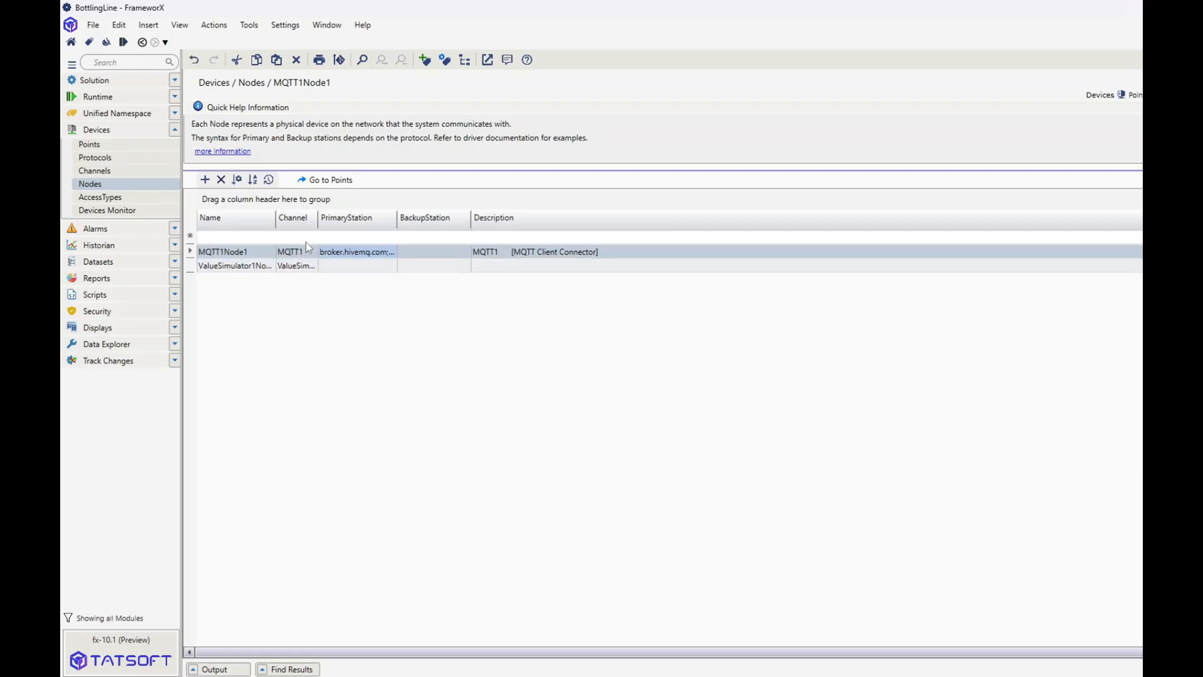
# Assign the MQTT node to a new device point row and insert the copied tags as points for that node
pyautogui.click(306, 182)
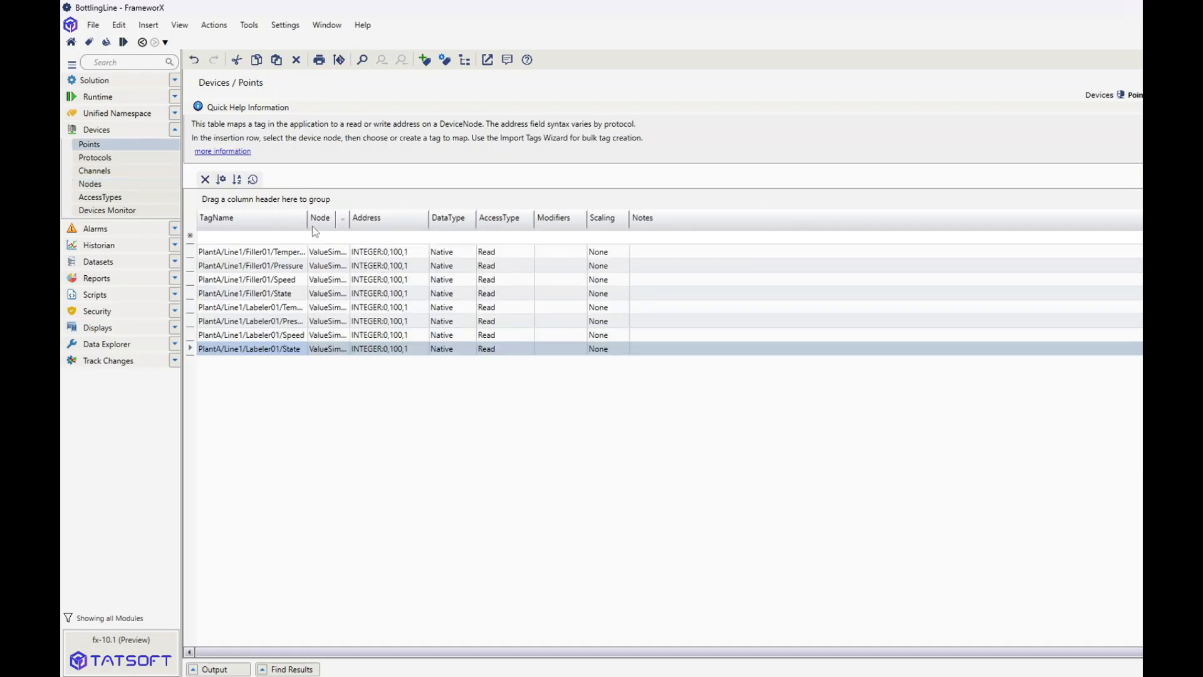
pyautogui.click(327, 238)
pyautogui.click(338, 269)
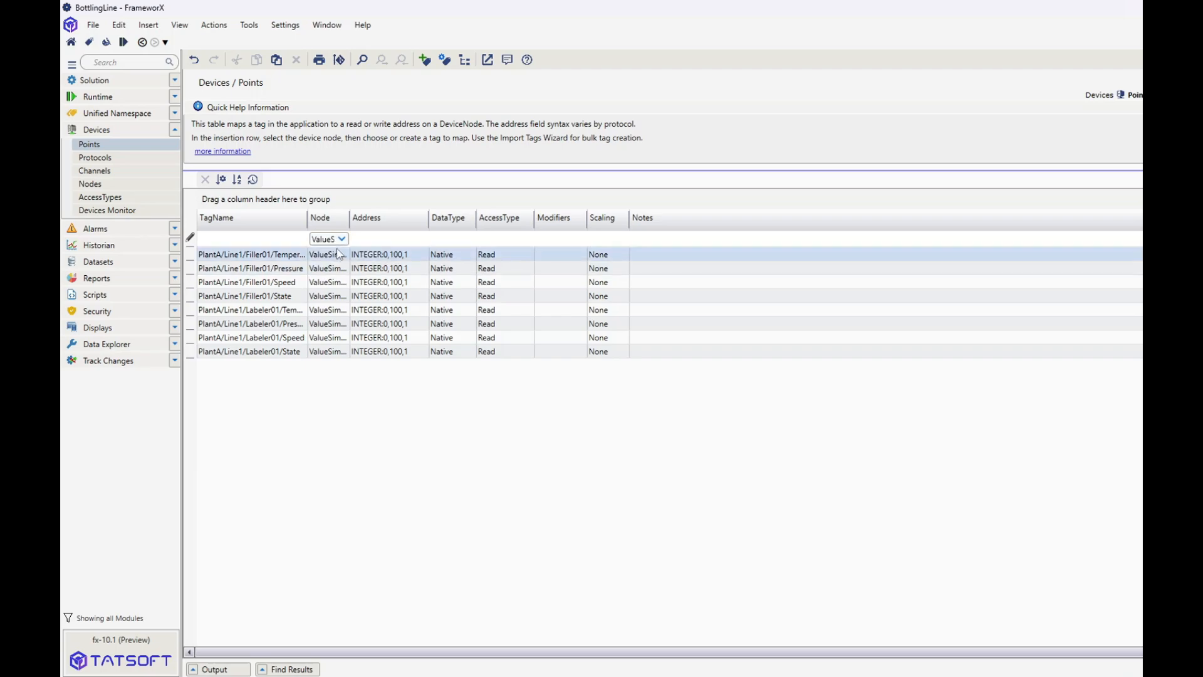
pyautogui.click(342, 239)
pyautogui.click(342, 256)
pyautogui.press('Return')
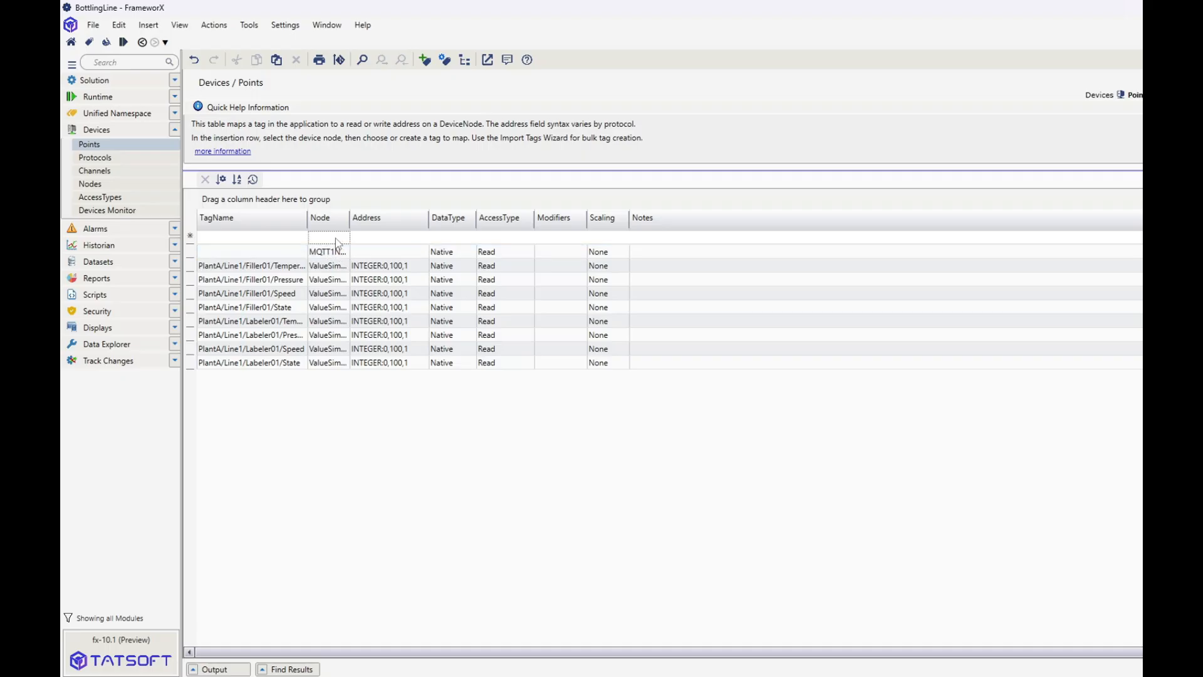
pyautogui.rightClick(337, 239)
pyautogui.click(348, 249)
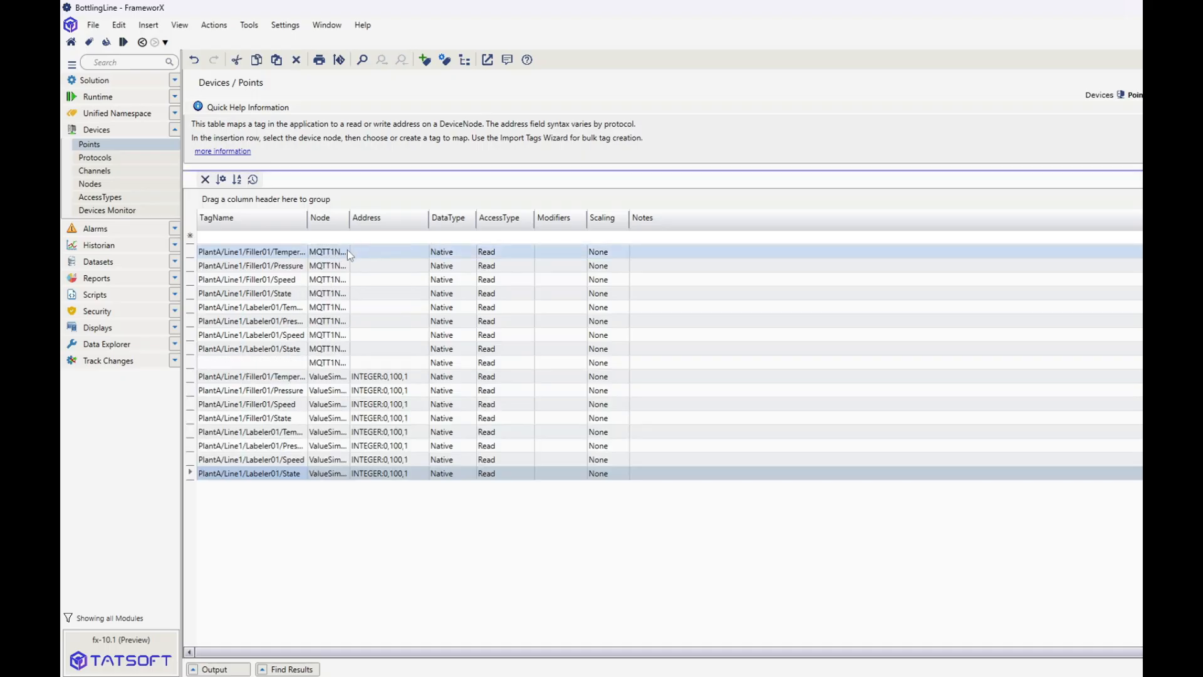
# Set the access type of the eight tagged MQTT1Node1 points to Write in a single multi-row edit
pyautogui.click(347, 250)
pyautogui.keyDown('shift'); pyautogui.click(333, 349); pyautogui.keyUp('shift')
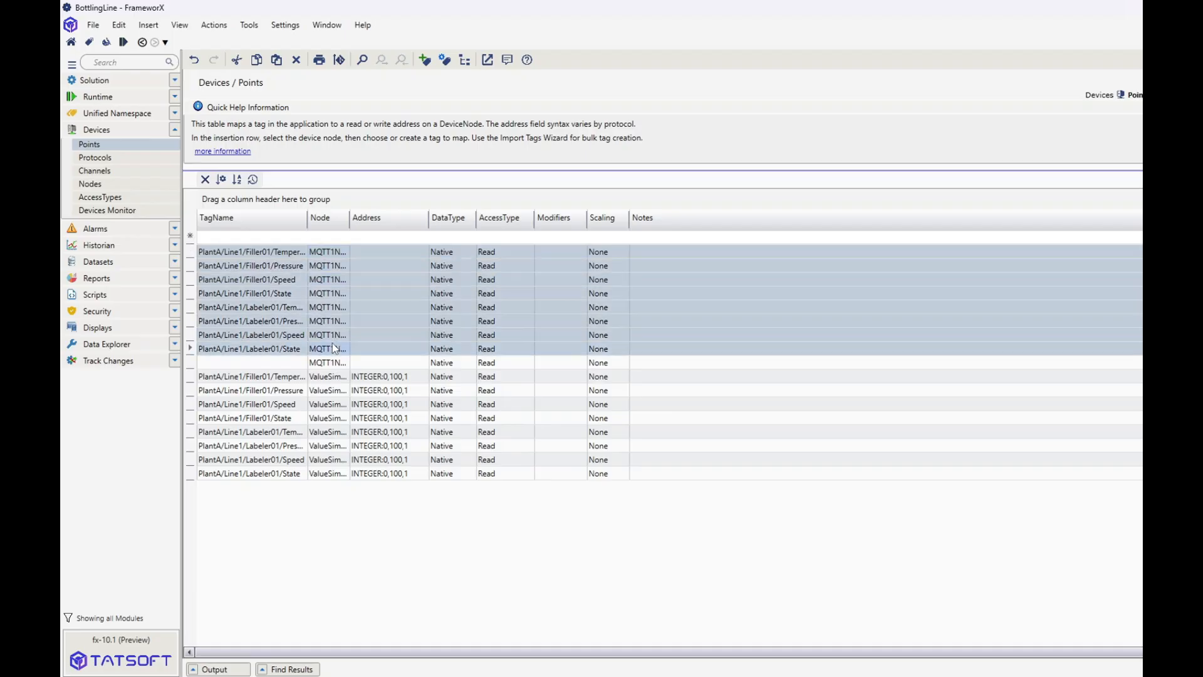
pyautogui.rightClick(336, 321)
pyautogui.click(380, 387)
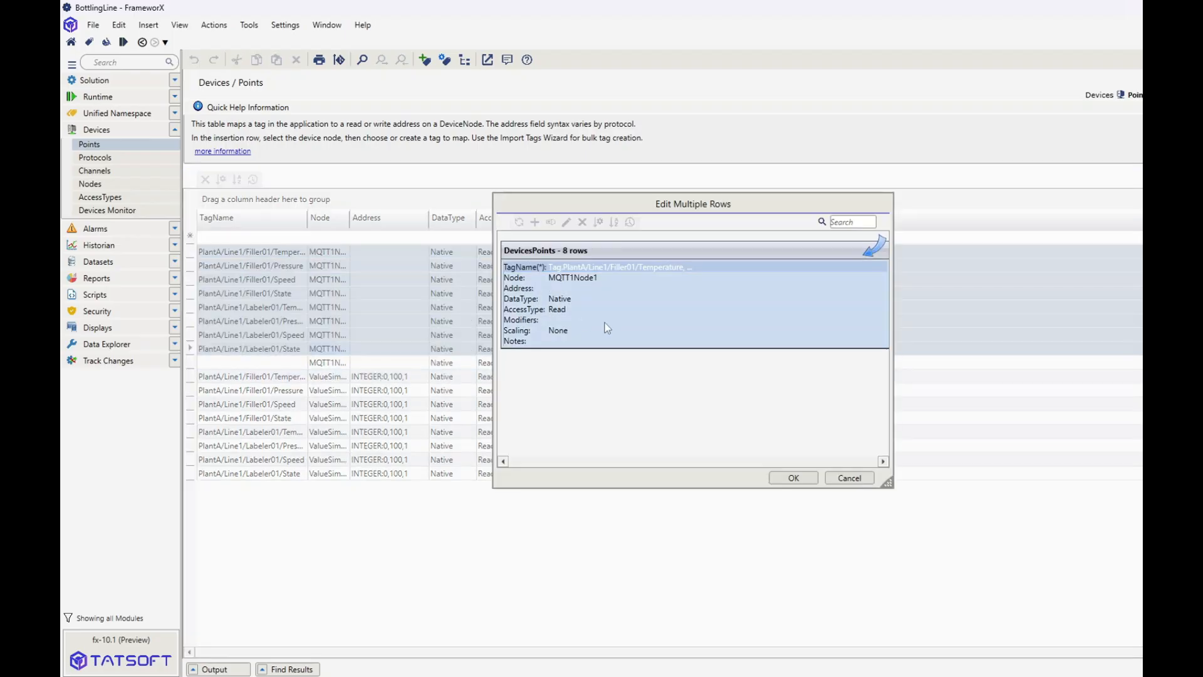
pyautogui.click(570, 310)
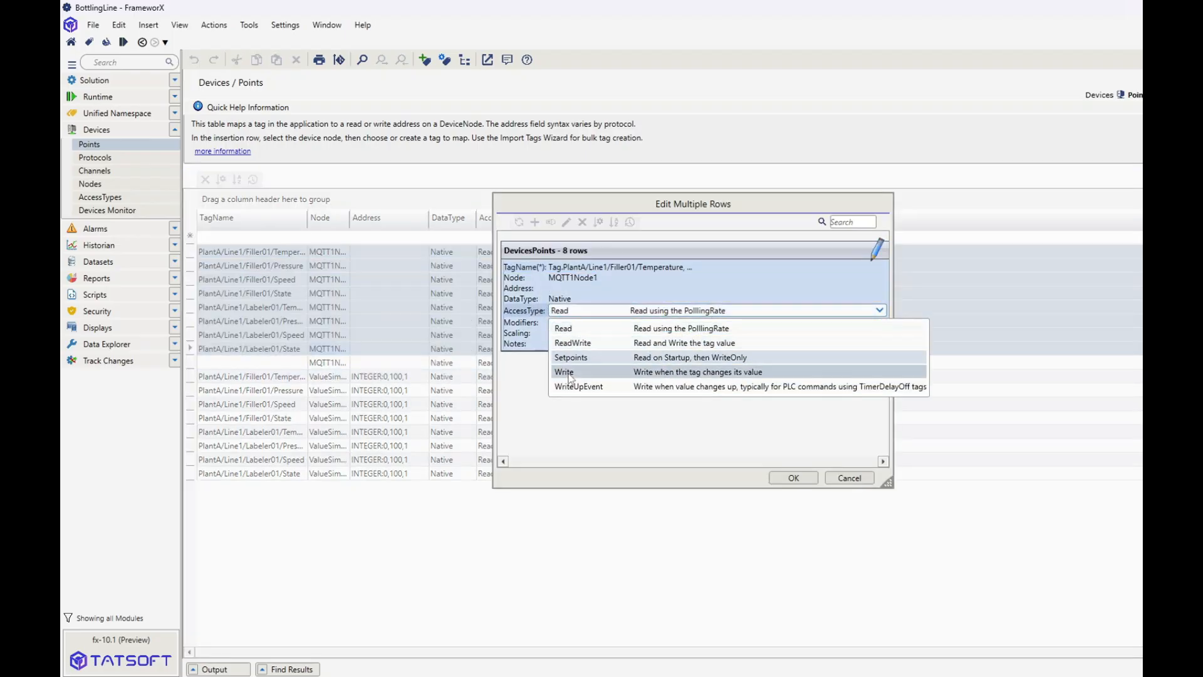
pyautogui.click(573, 372)
pyautogui.click(579, 289)
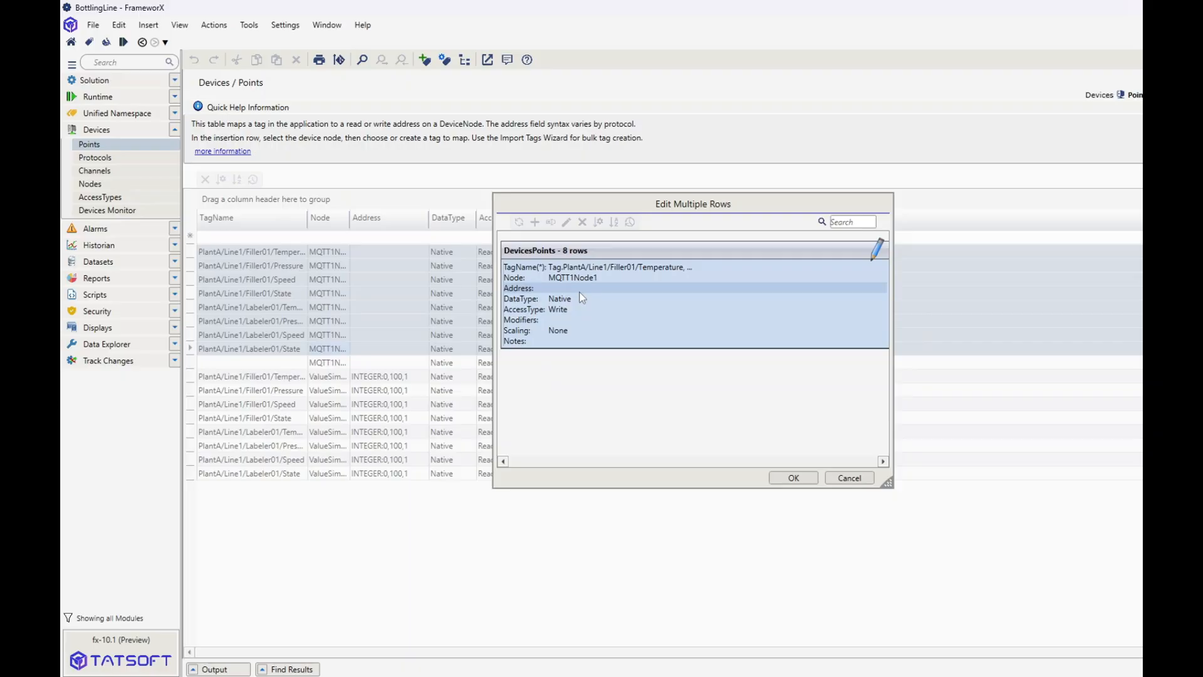
pyautogui.click(793, 478)
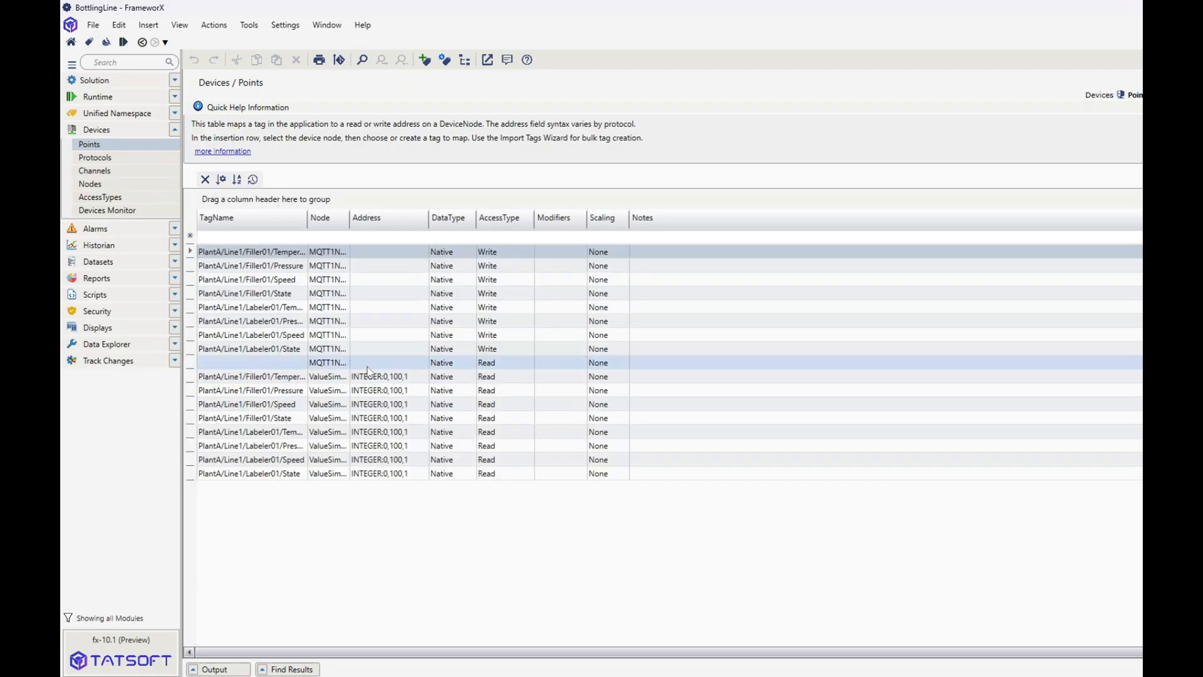
# Group the device points table by the Node column
pyautogui.click(368, 374)
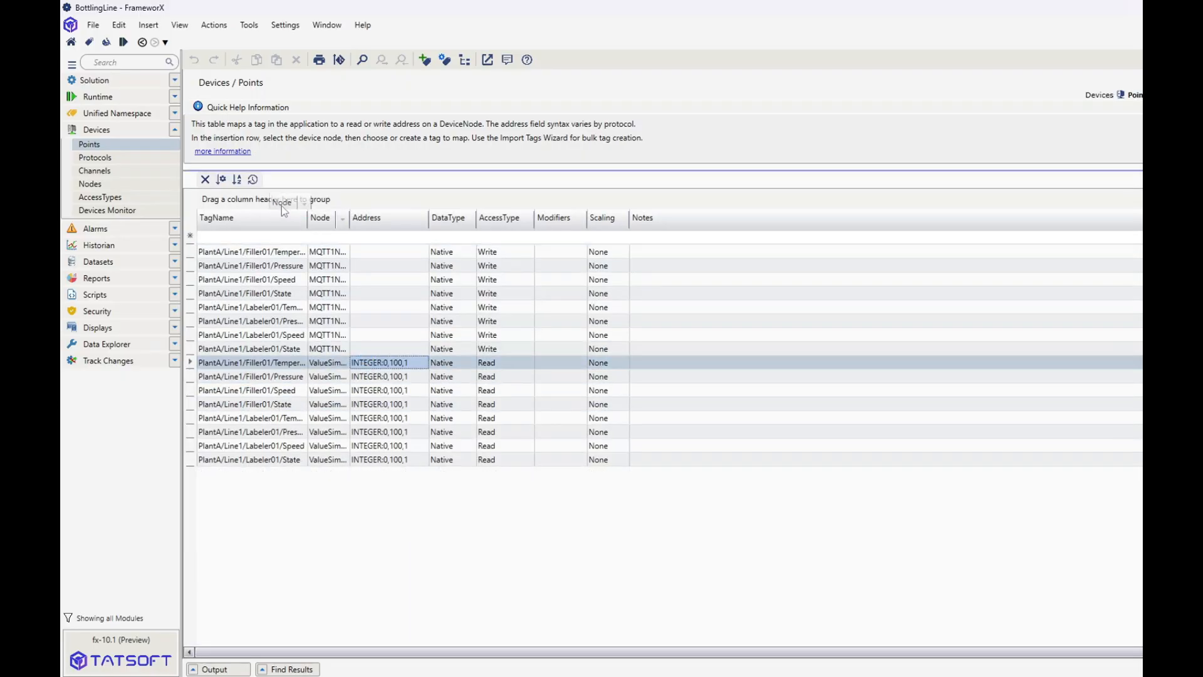
pyautogui.moveTo(277, 208); pyautogui.dragTo(284, 208)
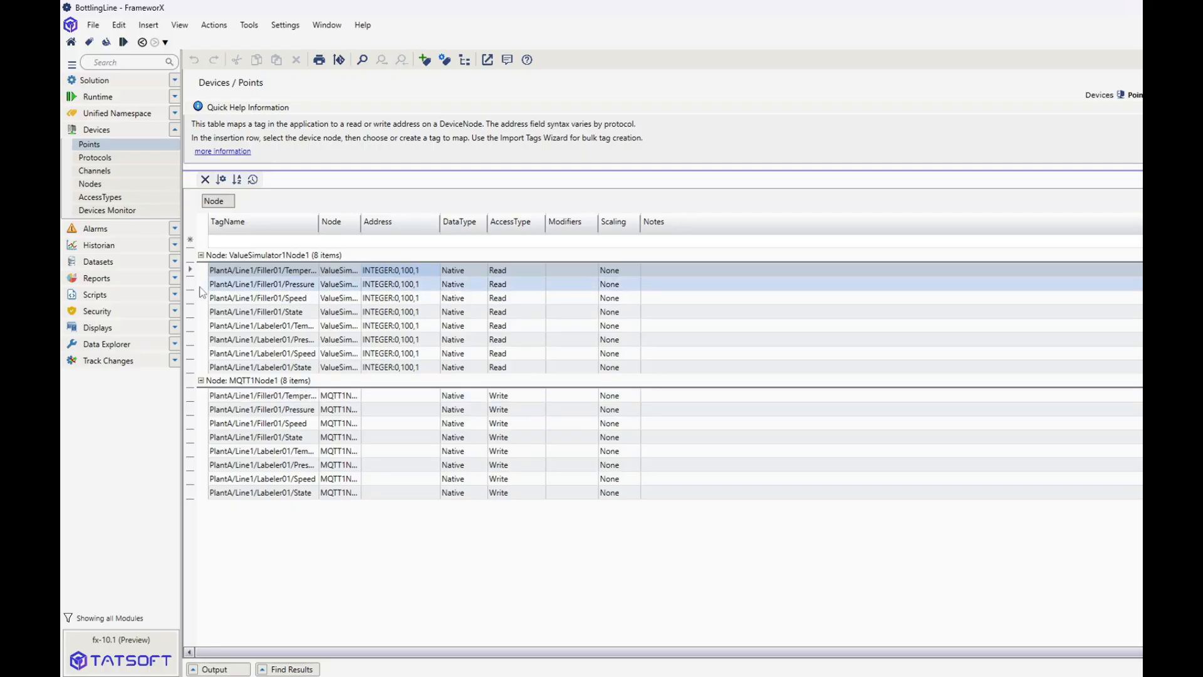
# Insert the copied PlantA tags as historian tags, keeping Table1 as the default historian table
pyautogui.click(174, 245)
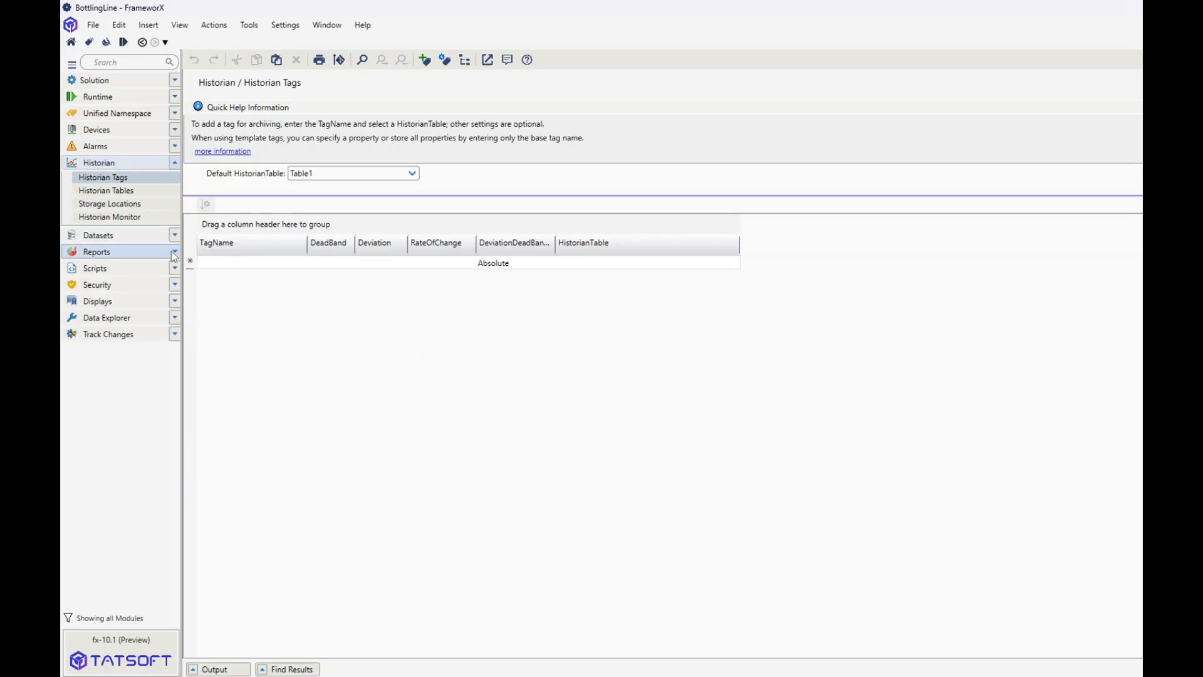
pyautogui.rightClick(241, 270)
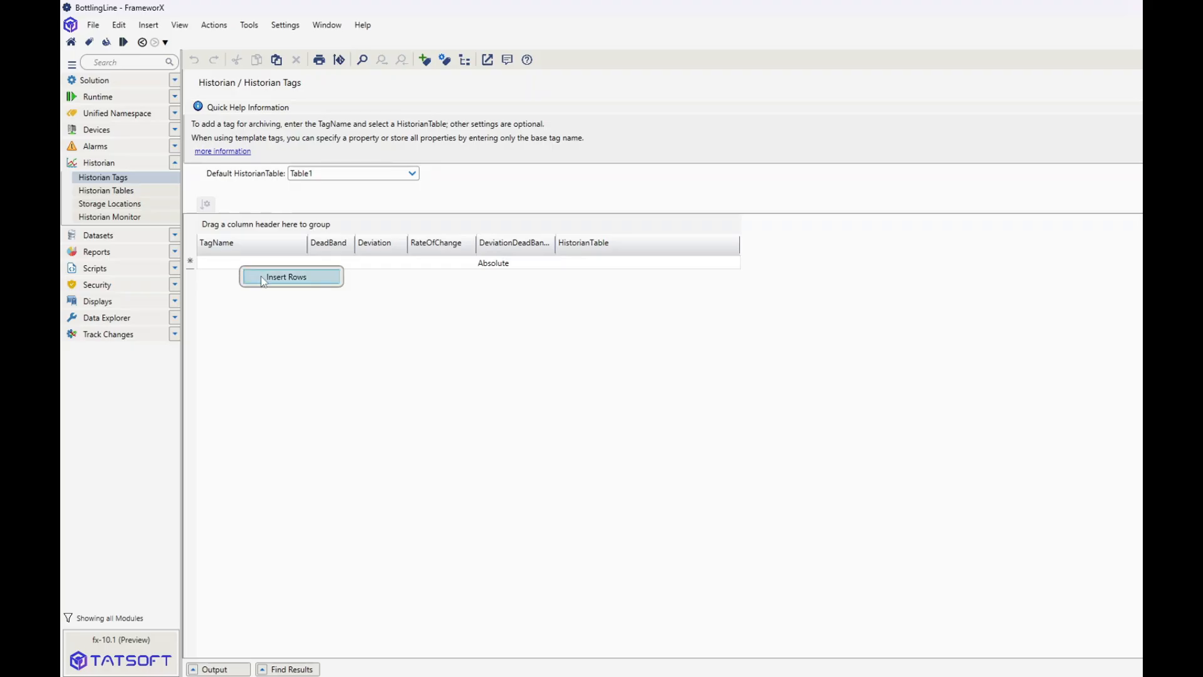
pyautogui.click(262, 279)
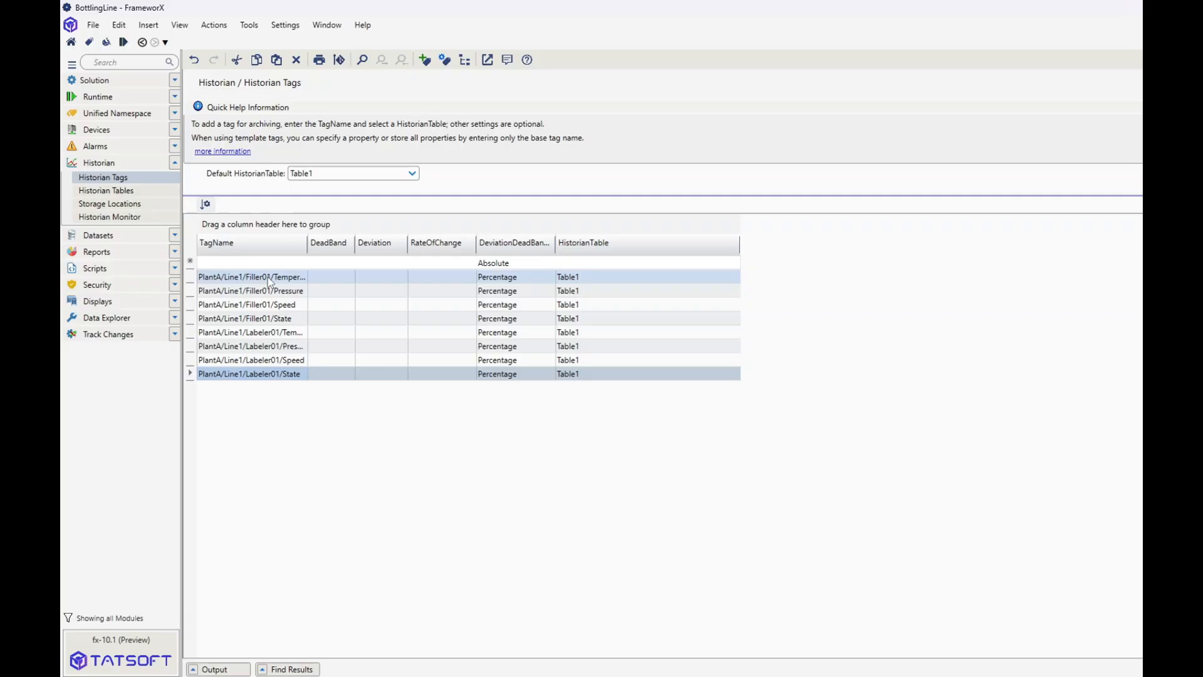
# Create a server-domain script class by importing the AnomalyML code from the library, keeping the name AnomalyML
pyautogui.click(175, 269)
pyautogui.click(162, 242)
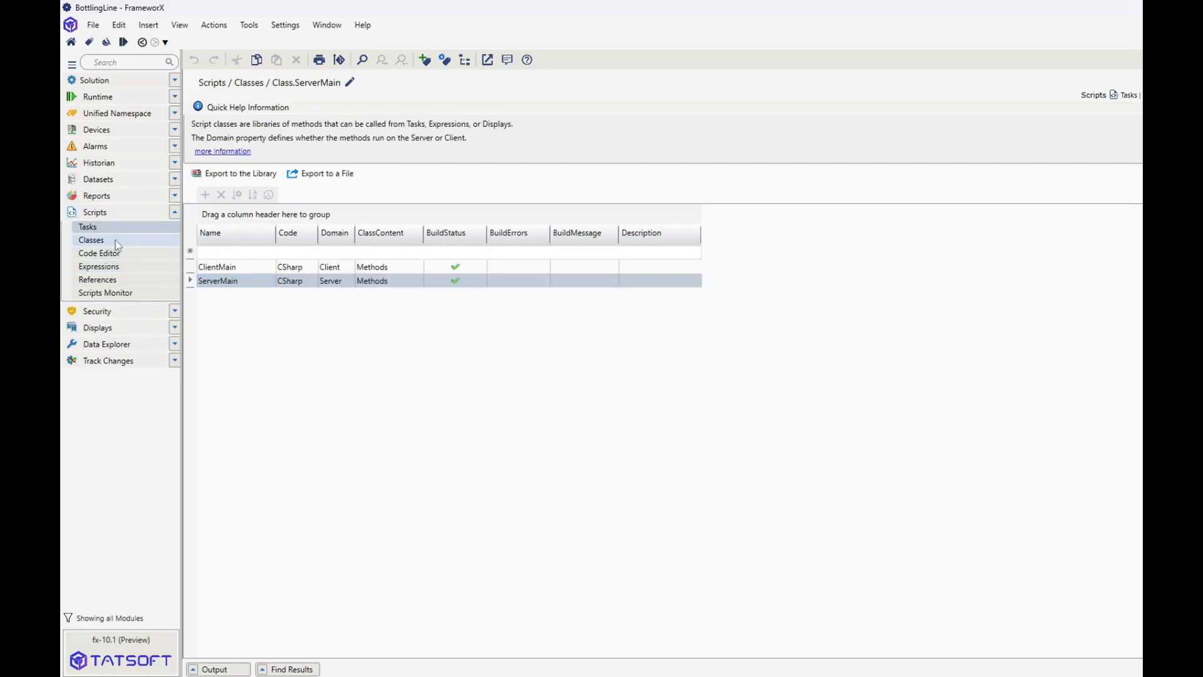
pyautogui.click(206, 196)
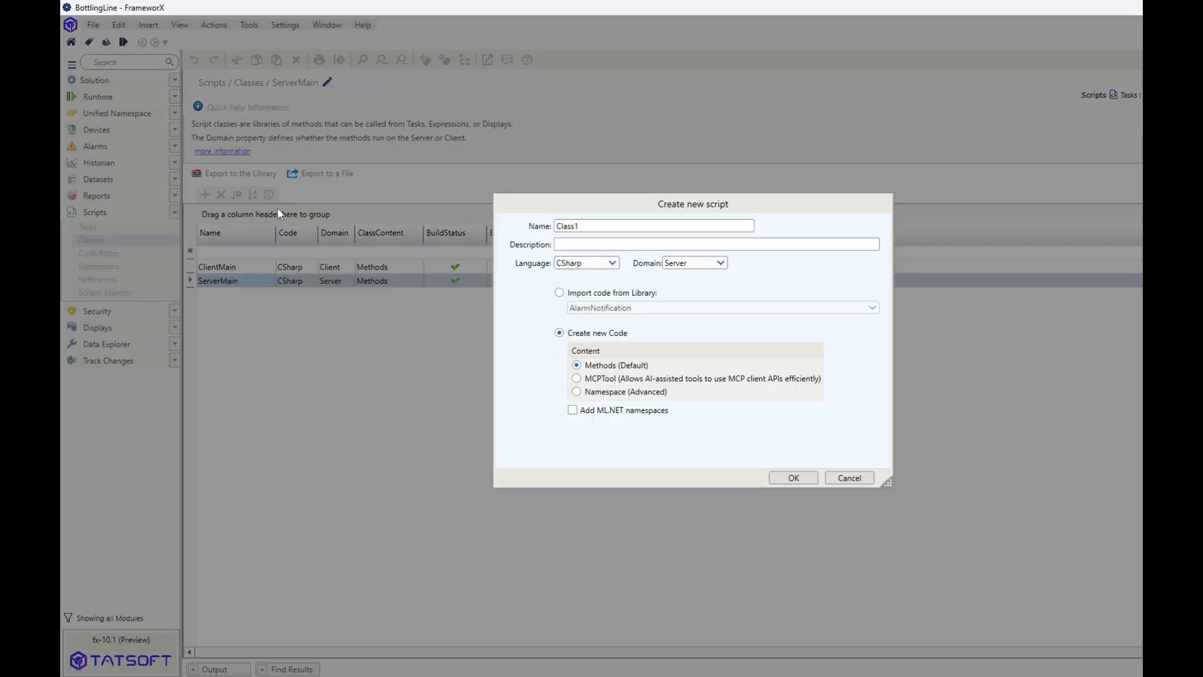
pyautogui.click(559, 292)
pyautogui.click(607, 308)
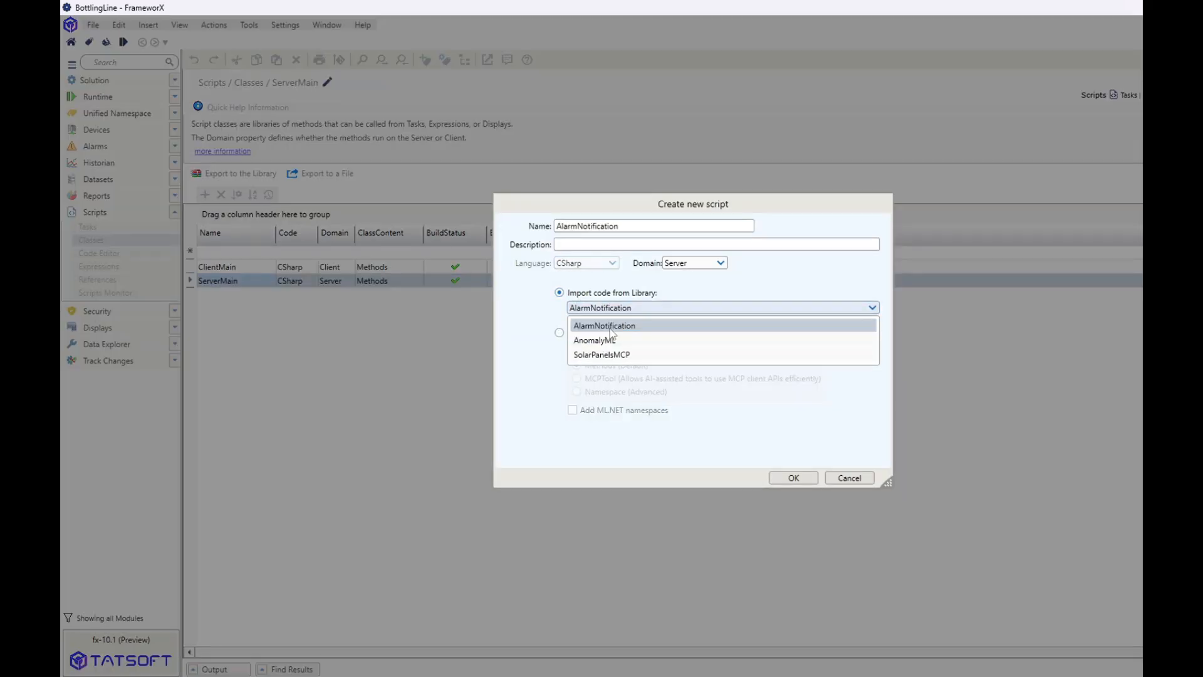
pyautogui.click(602, 341)
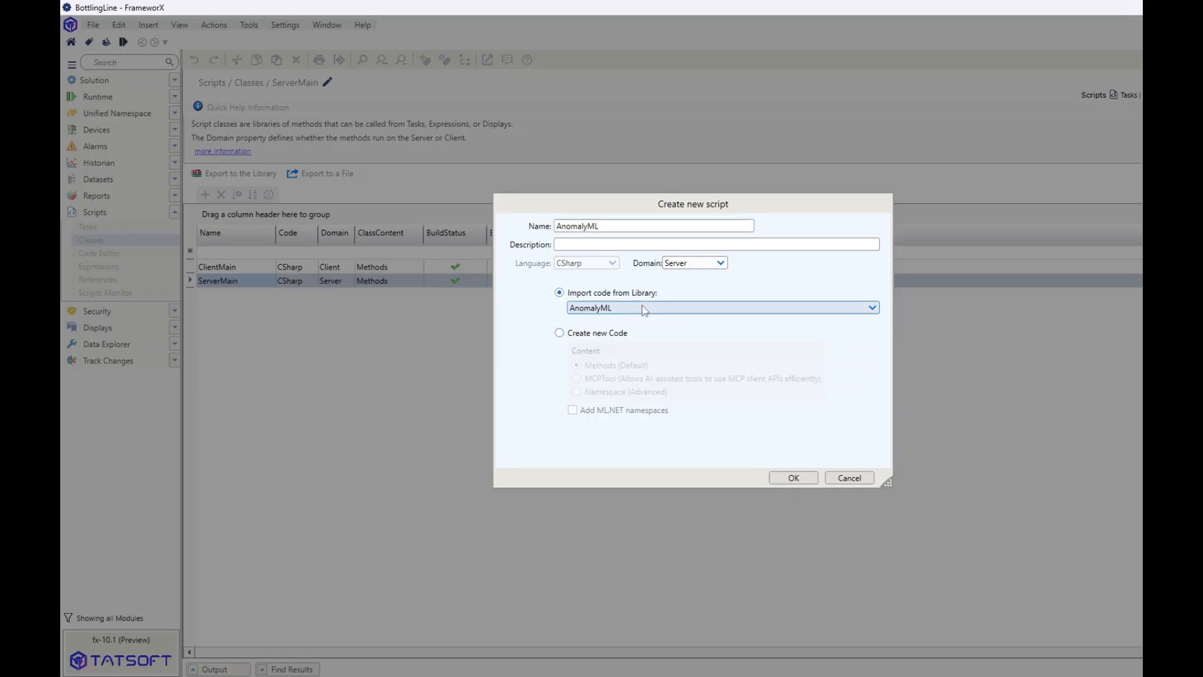
pyautogui.click(793, 477)
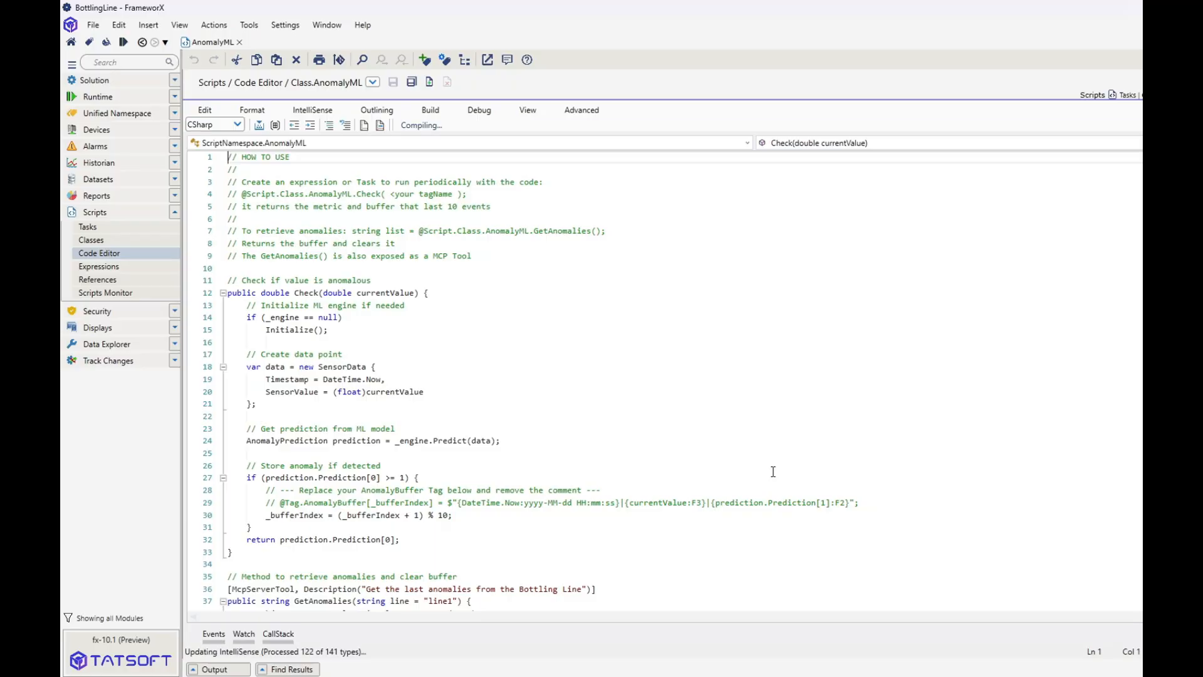
# Save the AnomalyML class and copy the Script.Class.AnomalyML.Check call from its usage comments
pyautogui.click(645, 200)
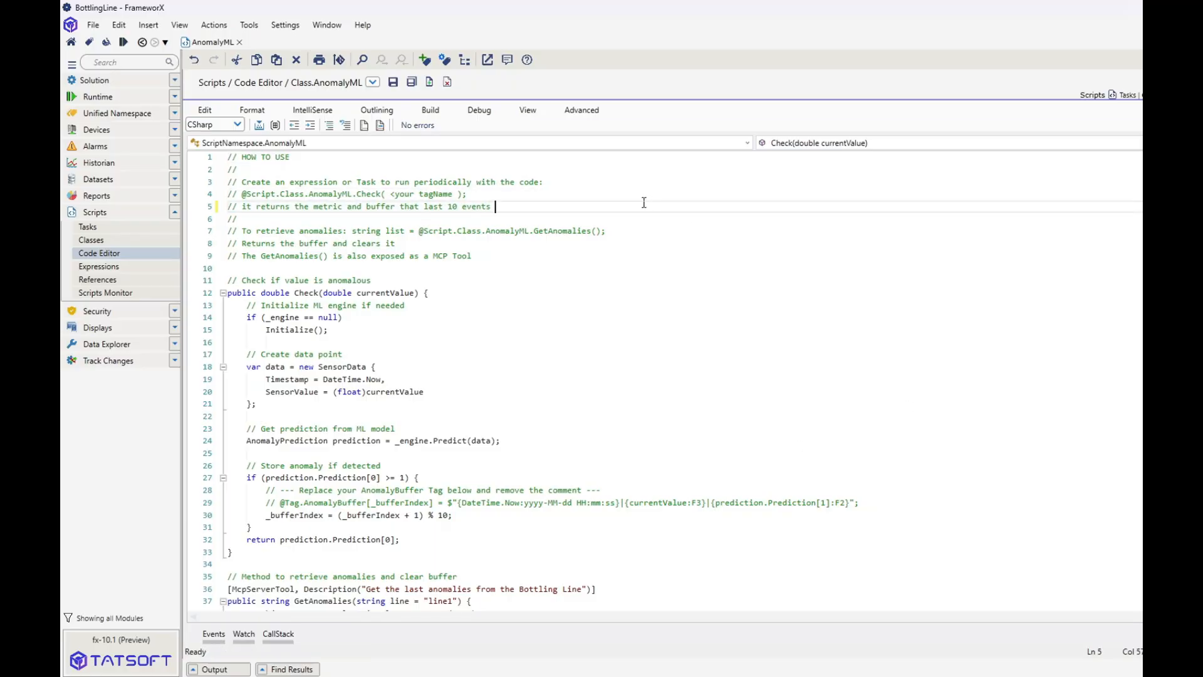
pyautogui.click(393, 82)
pyautogui.moveTo(245, 194); pyautogui.dragTo(464, 194)
pyautogui.hotkey('ctrl', 'c')
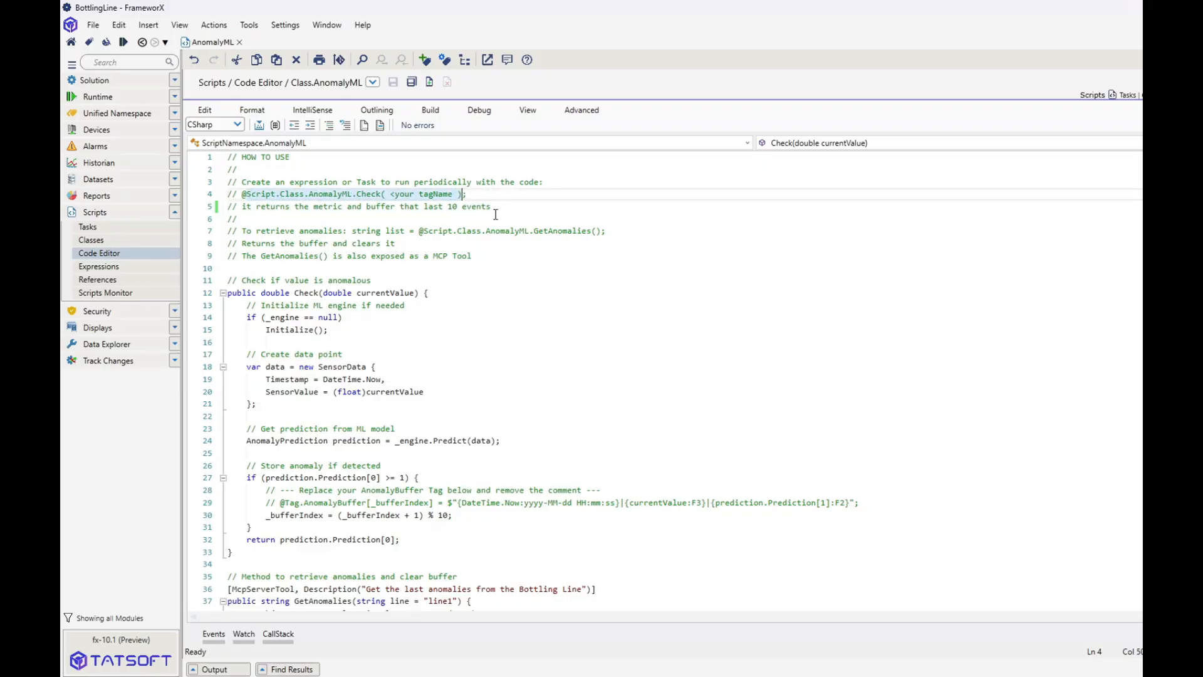
pyautogui.click(490, 221)
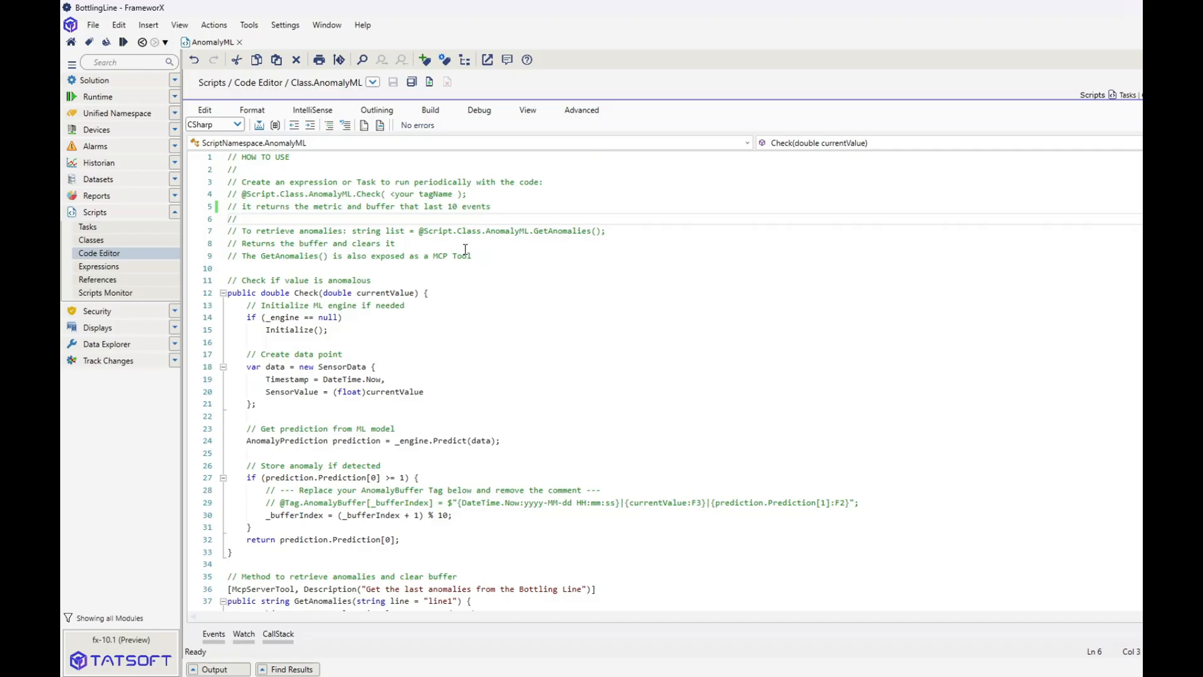
# Add a script expression that calls Script.Class.AnomalyML.Check with the tag PlantA/Line1/Filler01/Pressure
pyautogui.click(132, 270)
pyautogui.click(367, 248)
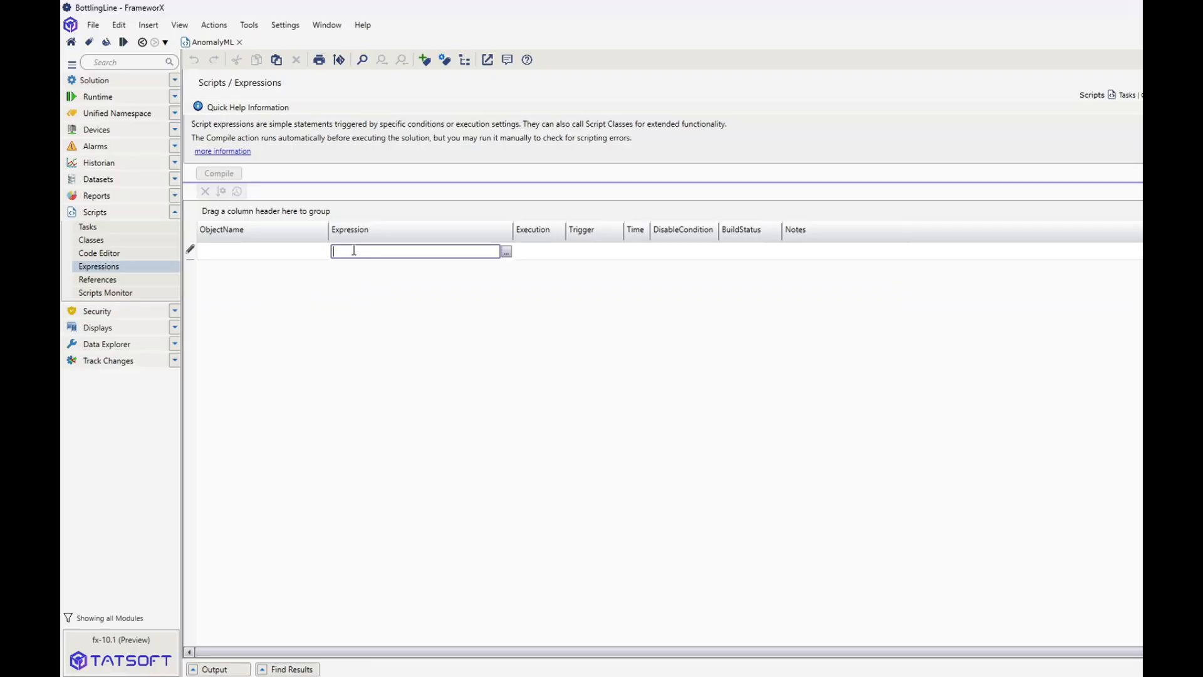
pyautogui.hotkey('ctrl', 'v')
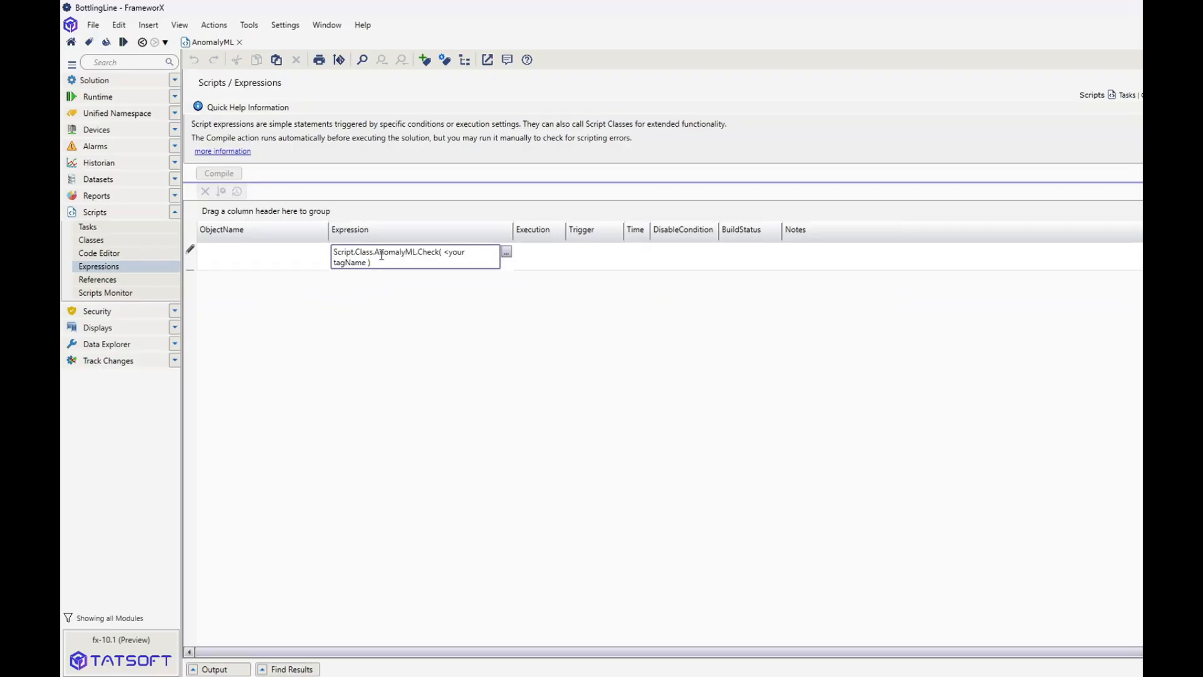
pyautogui.moveTo(368, 262); pyautogui.dragTo(444, 248)
pyautogui.write('Tag')
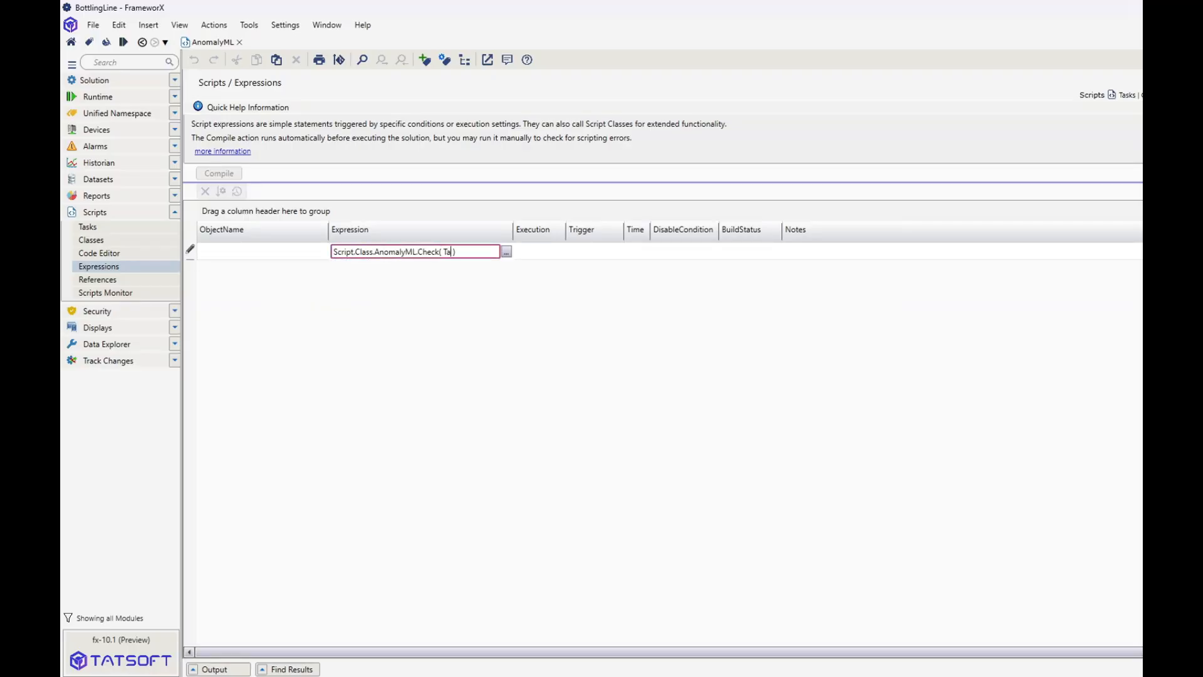
pyautogui.write('.')
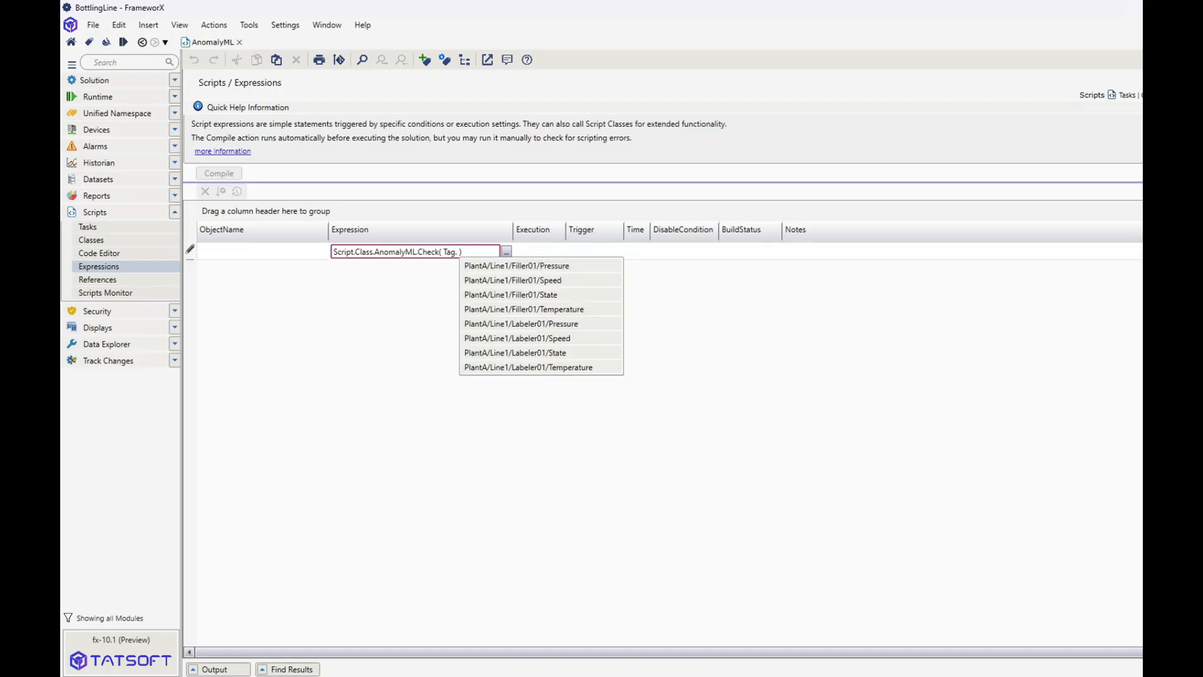
pyautogui.press('Down')
pyautogui.press('Return')
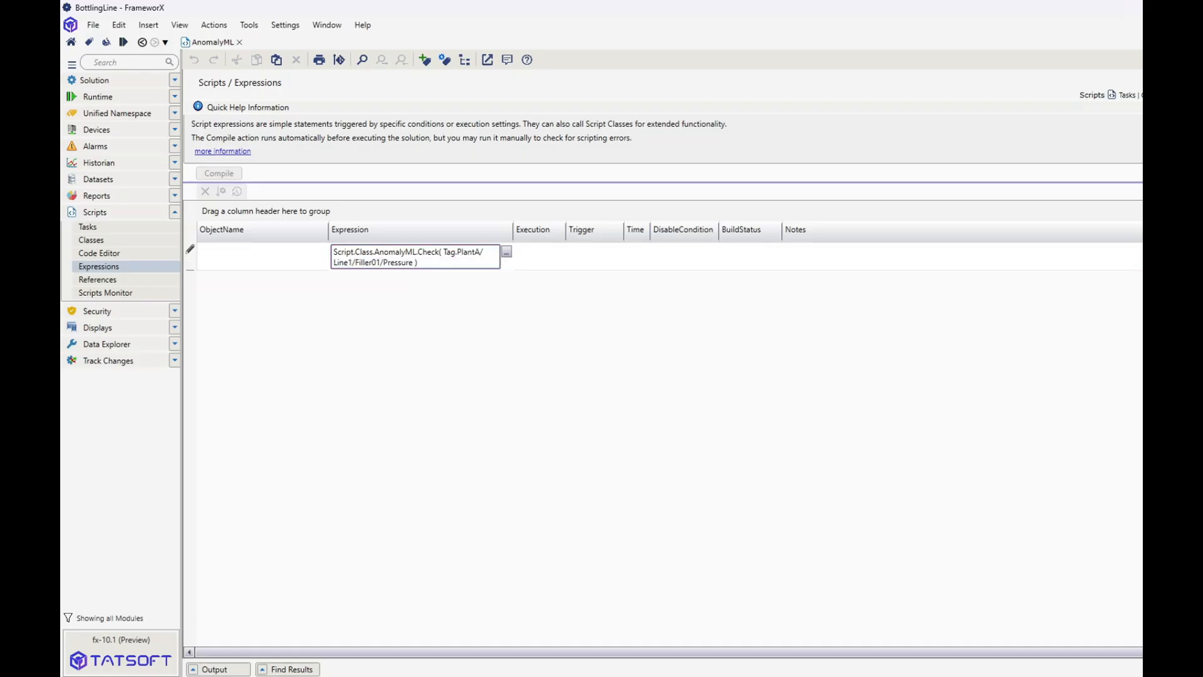
pyautogui.press('Return')
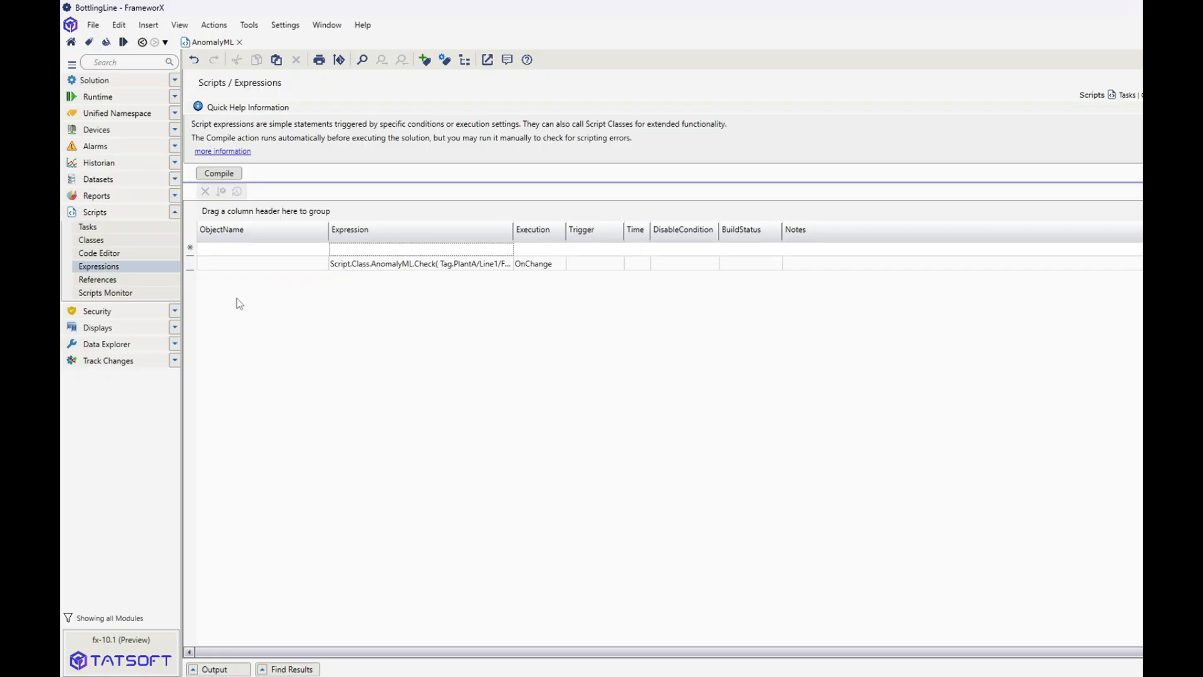
# Open the Home display from the displays list for drawing
pyautogui.click(178, 332)
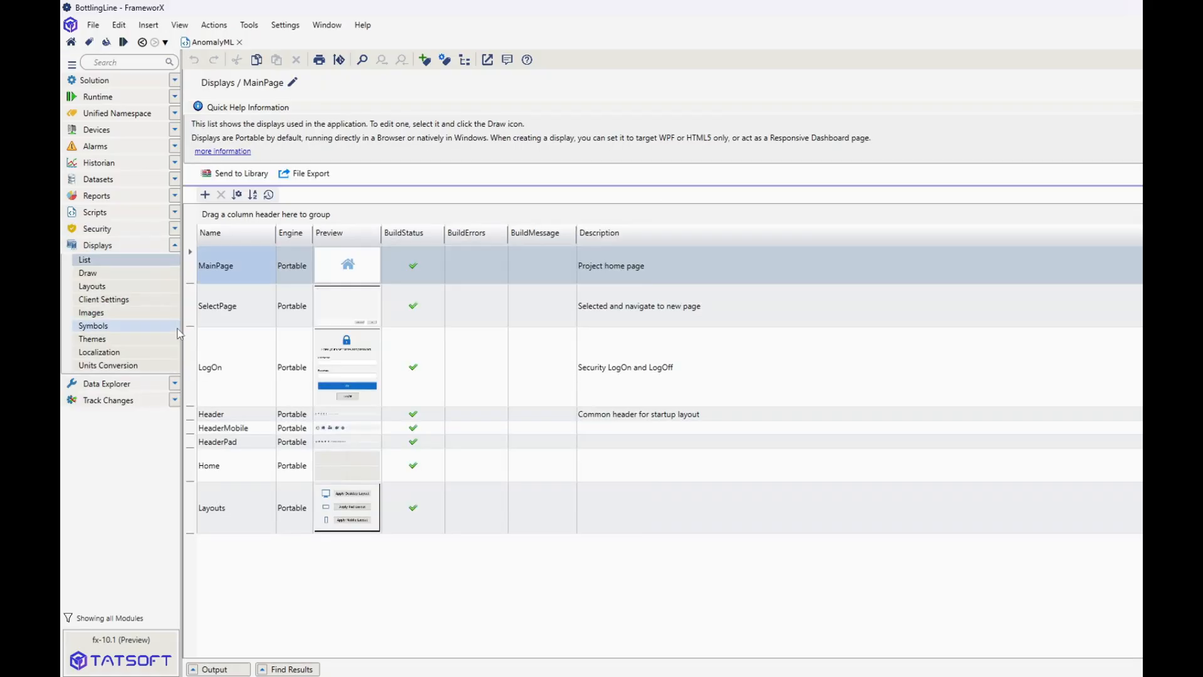
pyautogui.click(333, 471)
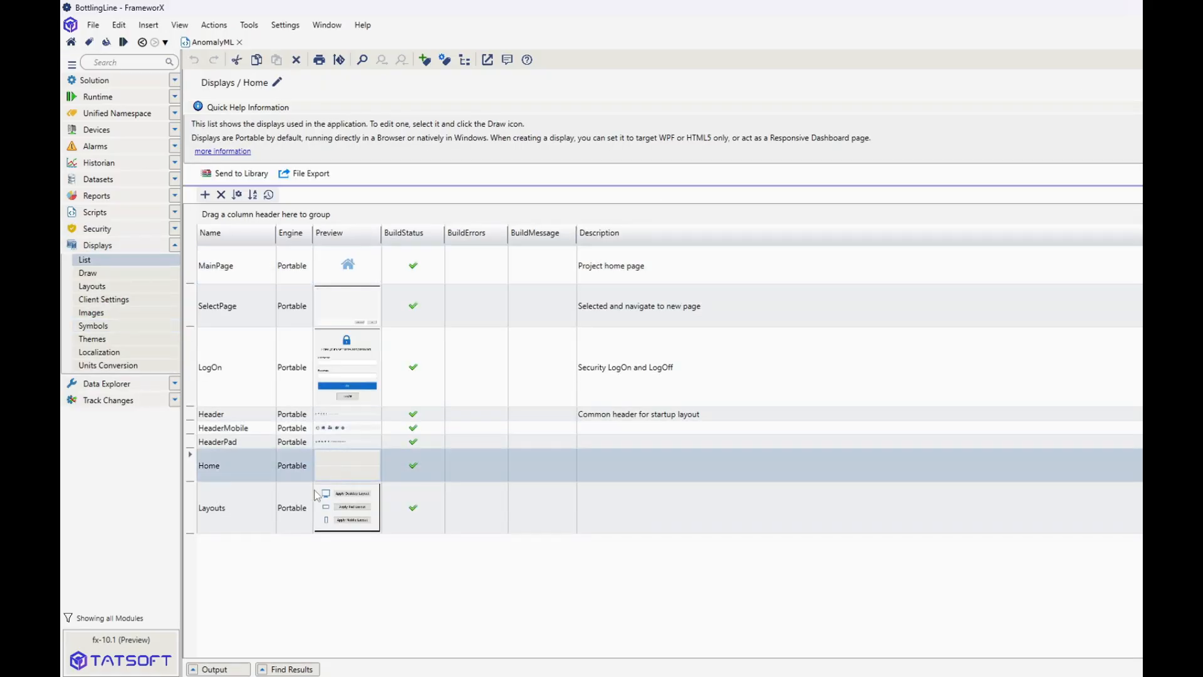
pyautogui.doubleClick(361, 465)
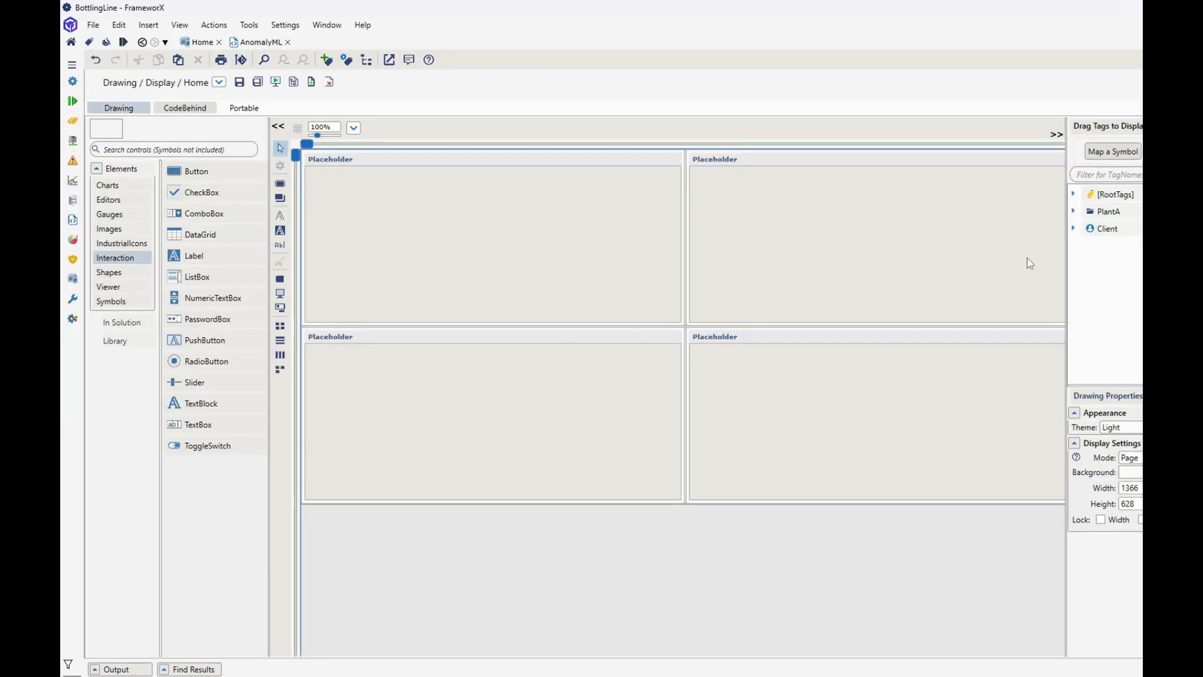
# Place a CircularGauge for the PlantA/Line1/Filler01 Pressure tag in the Home display's upper-left placeholder
pyautogui.click(1074, 212)
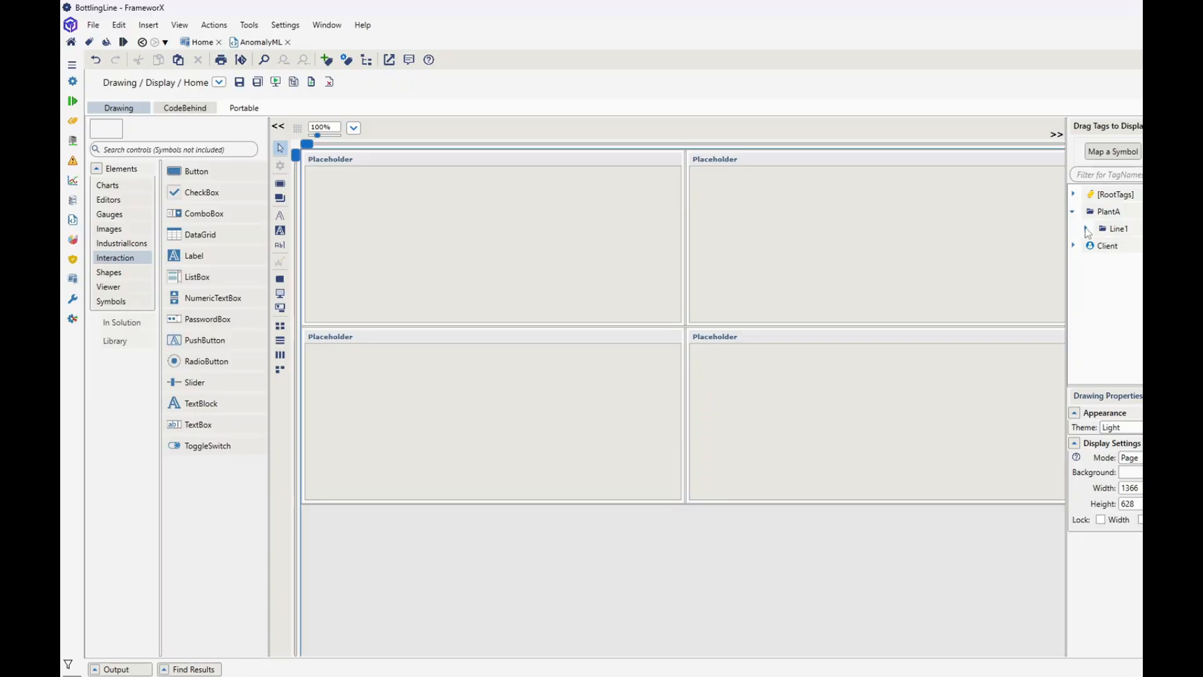
pyautogui.click(1084, 228)
pyautogui.click(1099, 246)
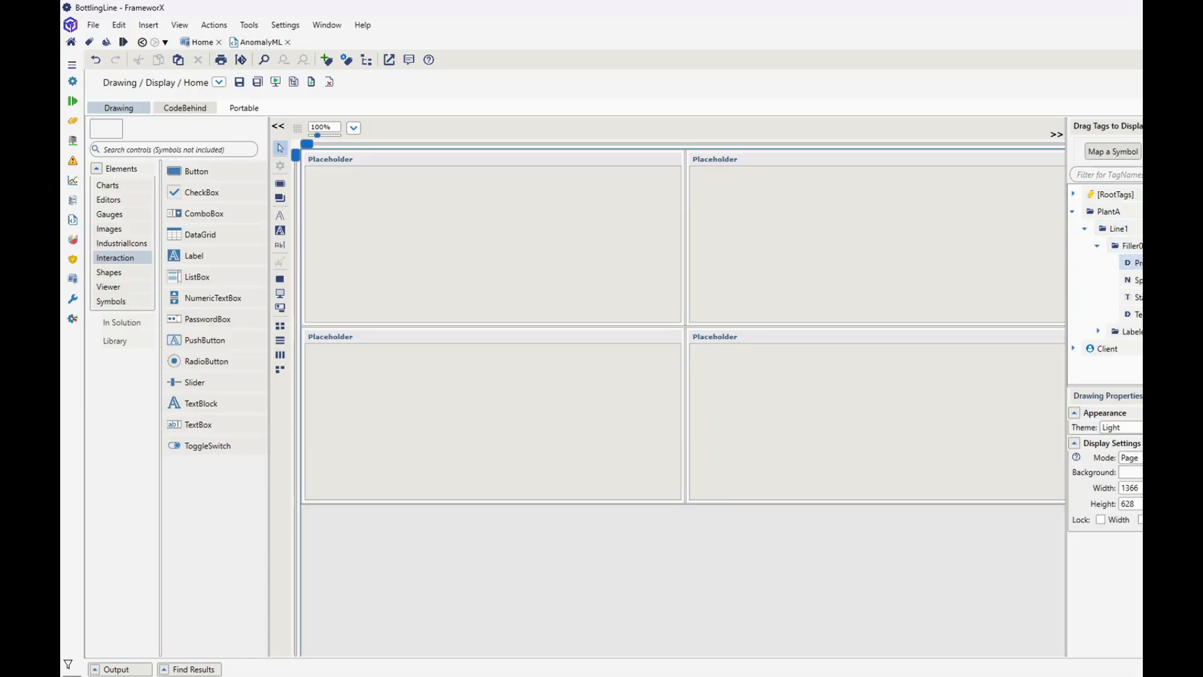
pyautogui.moveTo(1133, 263); pyautogui.dragTo(568, 249)
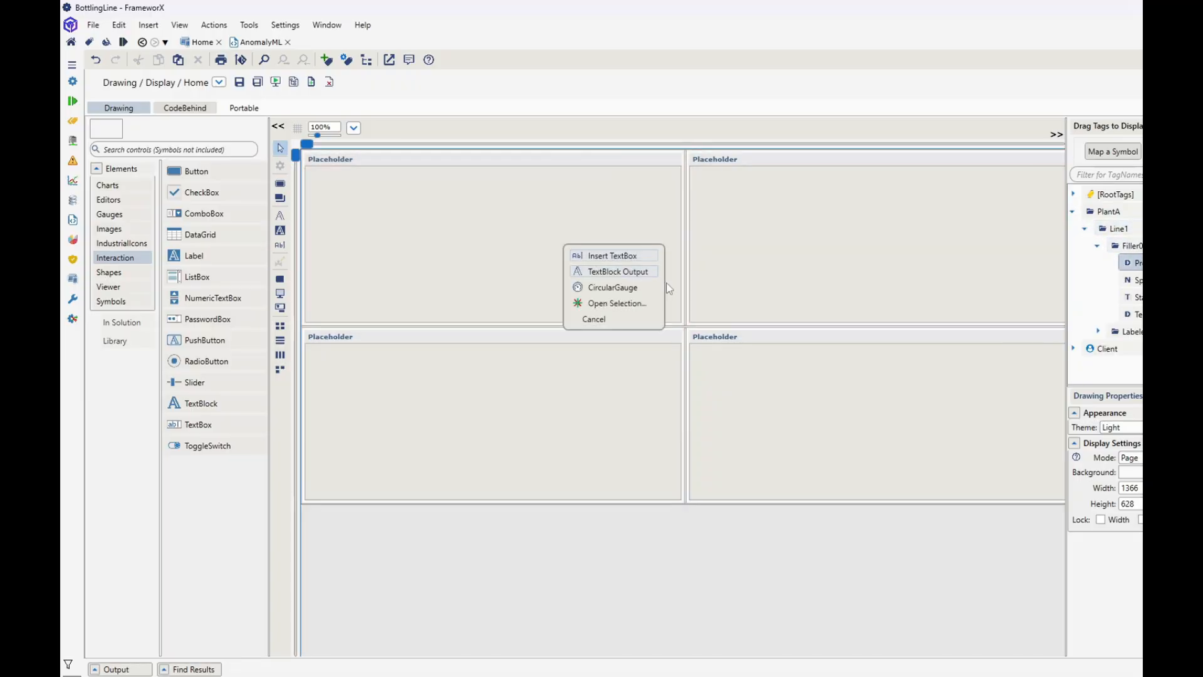
pyautogui.click(622, 289)
# Place a CircularGauge for the Filler01 Speed tag in the Home display's lower-left placeholder
pyautogui.moveTo(1133, 281); pyautogui.dragTo(589, 369)
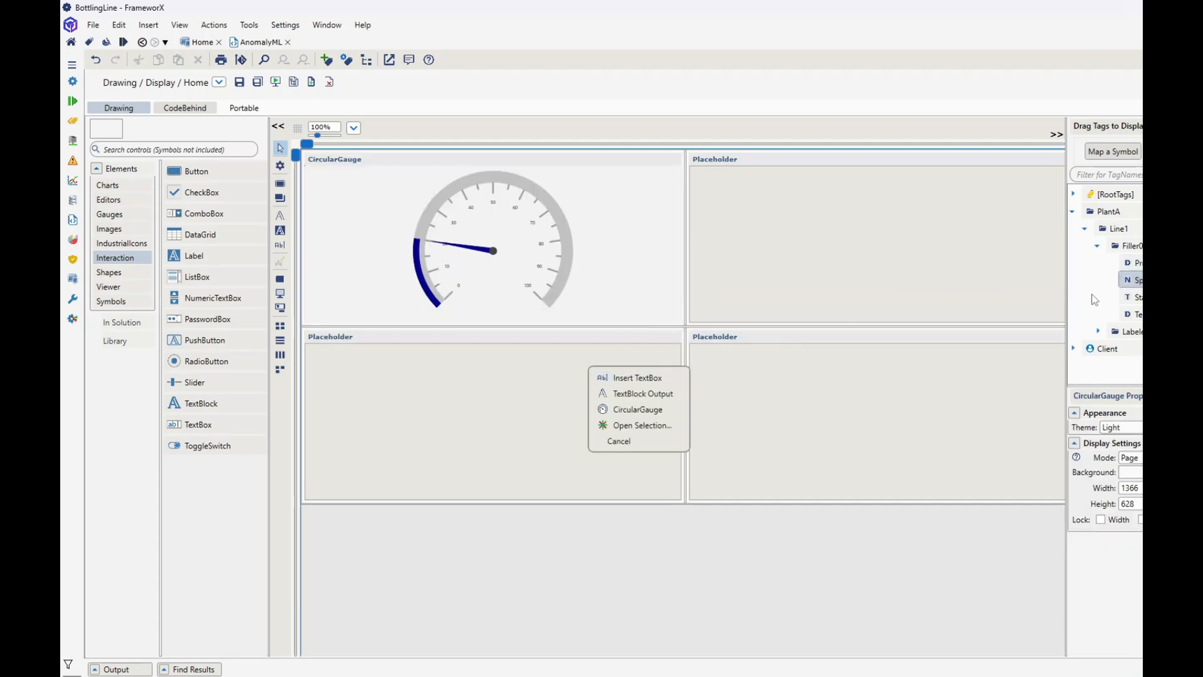
pyautogui.moveTo(1133, 280); pyautogui.dragTo(521, 417)
pyautogui.click(567, 456)
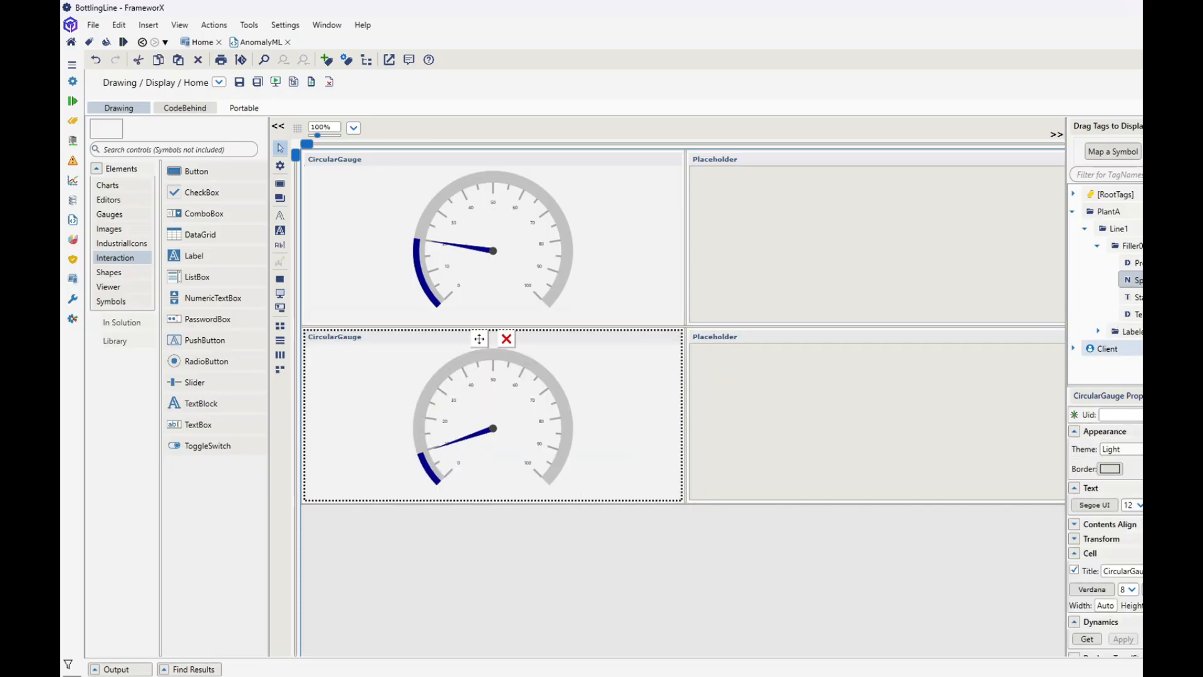
# Place CircularGauges for the Filler01 State tag in the Home display's upper-right placeholder and the Temperature tag in its lower-right placeholder
pyautogui.moveTo(1131, 297); pyautogui.dragTo(903, 279)
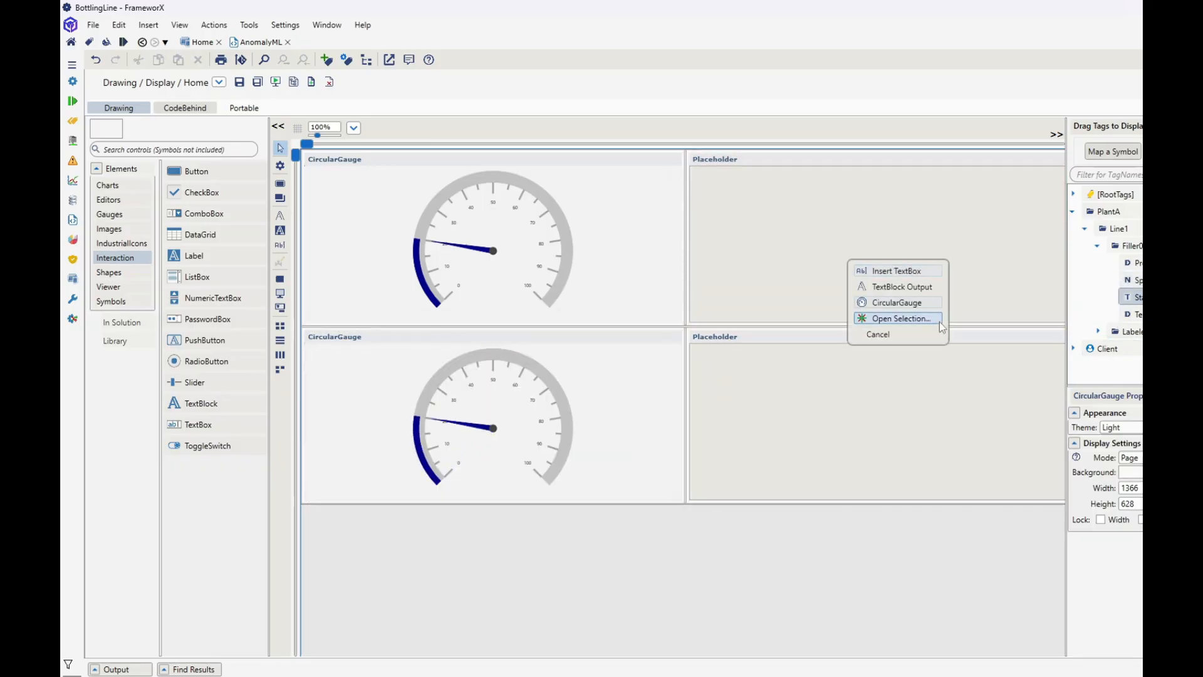
pyautogui.click(902, 302)
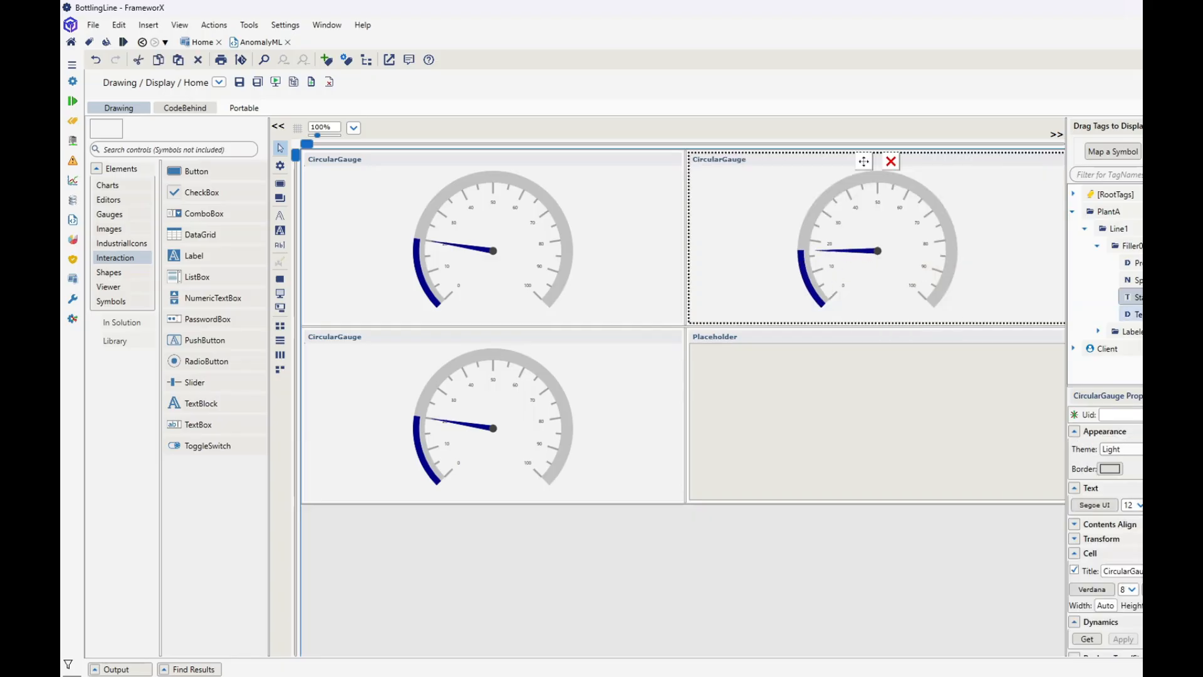
pyautogui.moveTo(1131, 313); pyautogui.dragTo(871, 409)
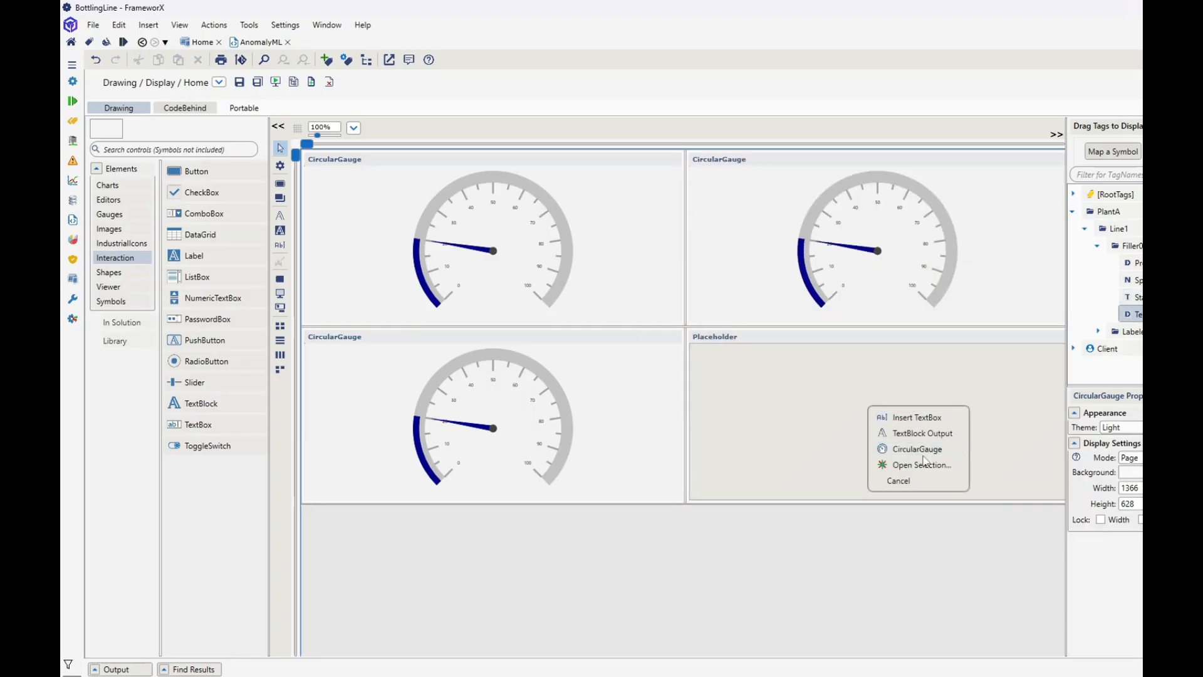
pyautogui.click(918, 449)
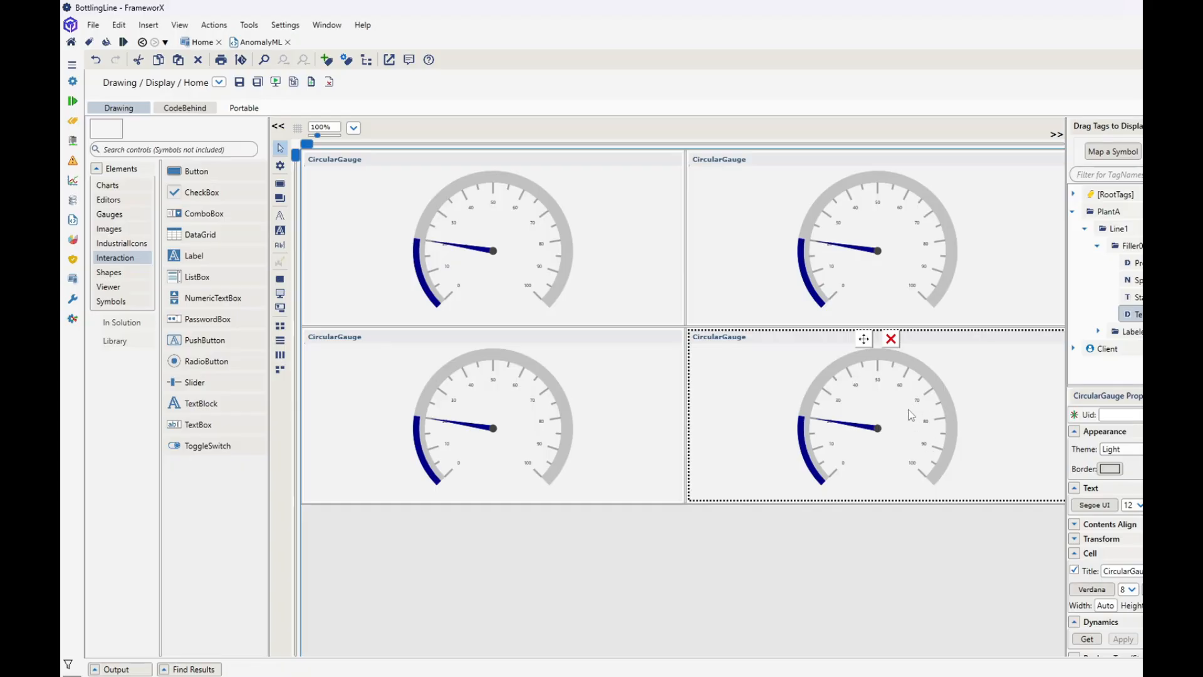
# Save the Home display and run the solution's startup with the Production execution profile
pyautogui.click(239, 82)
pyautogui.click(74, 102)
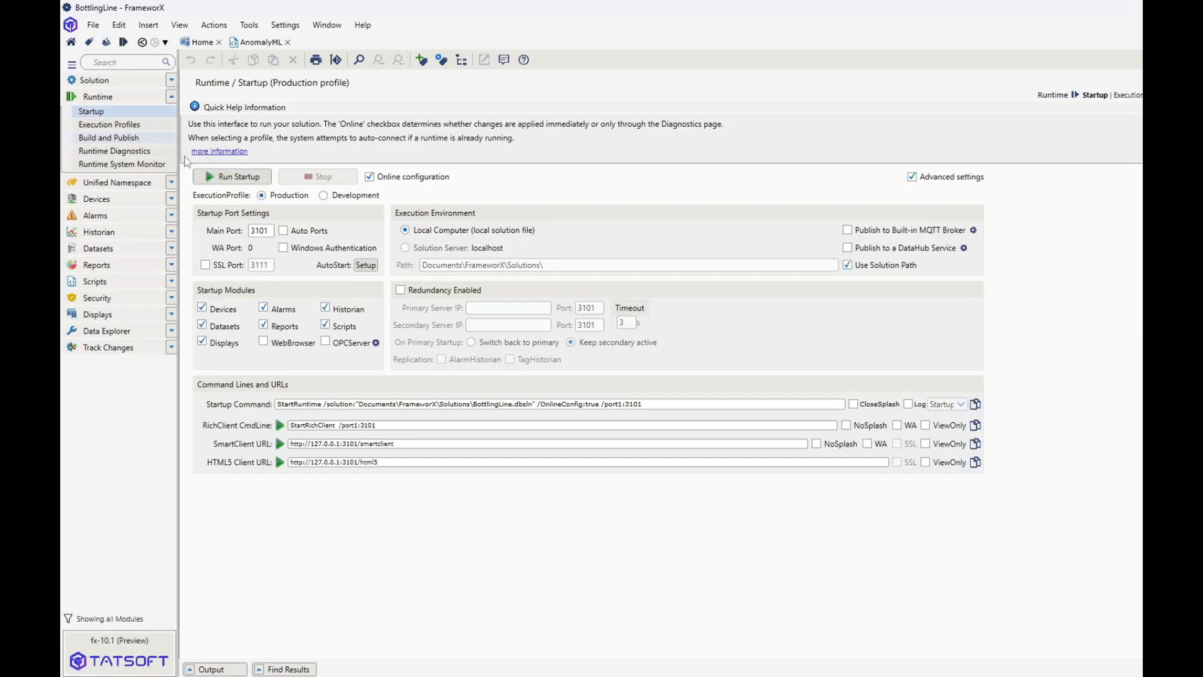
pyautogui.click(239, 178)
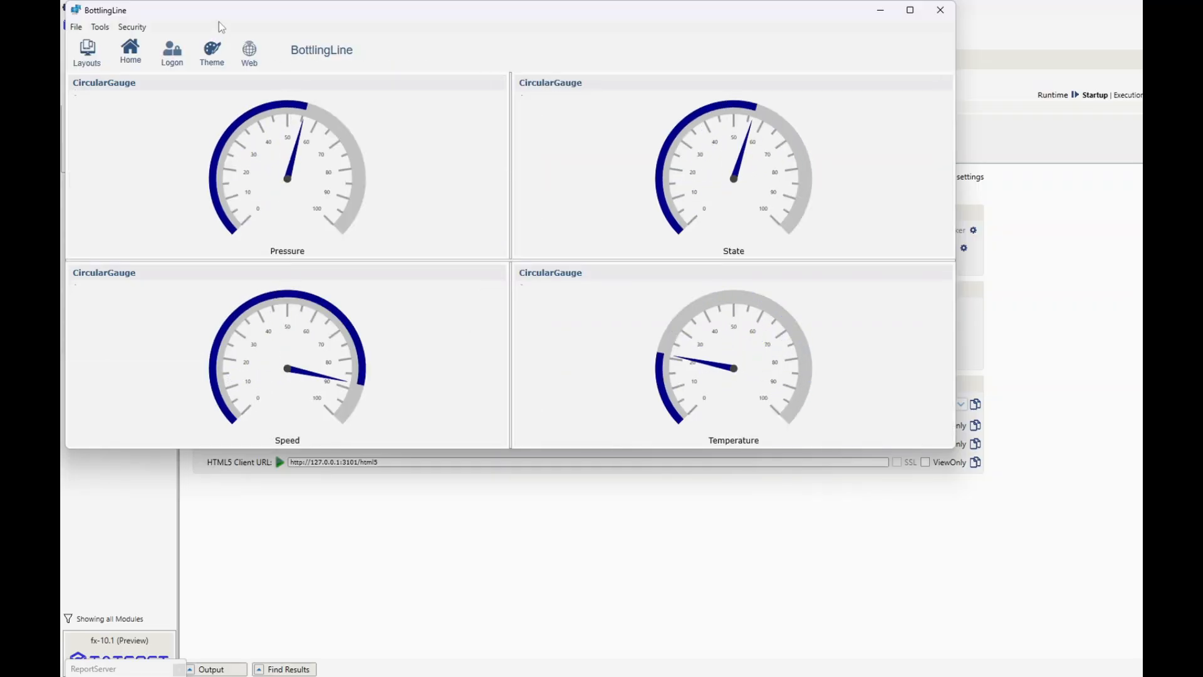
# Preview the running BottlingLine client in the simulated Mobile layout
pyautogui.moveTo(221, 27); pyautogui.dragTo(396, 61)
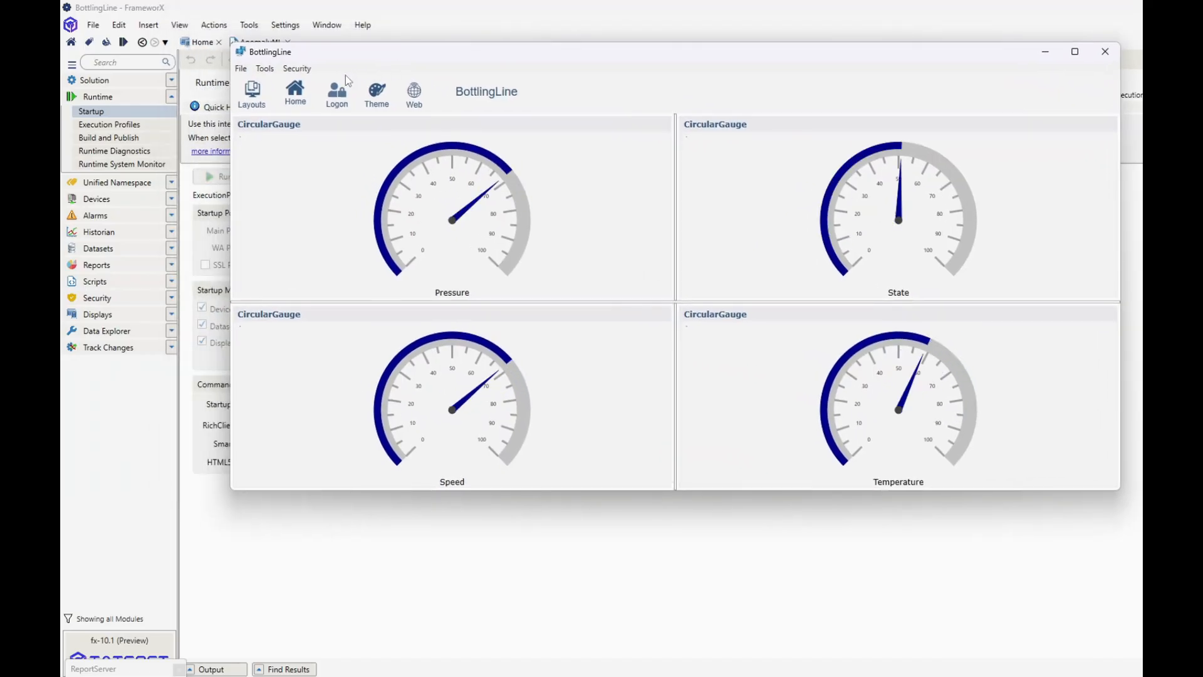
pyautogui.click(252, 95)
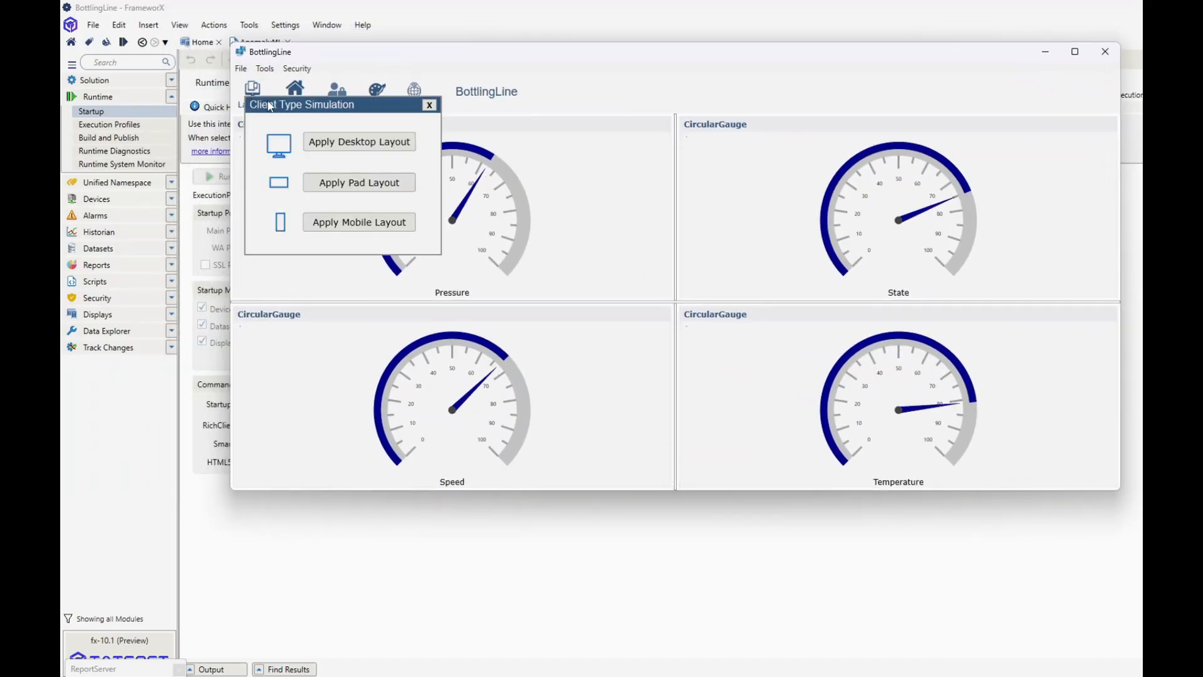
pyautogui.click(362, 223)
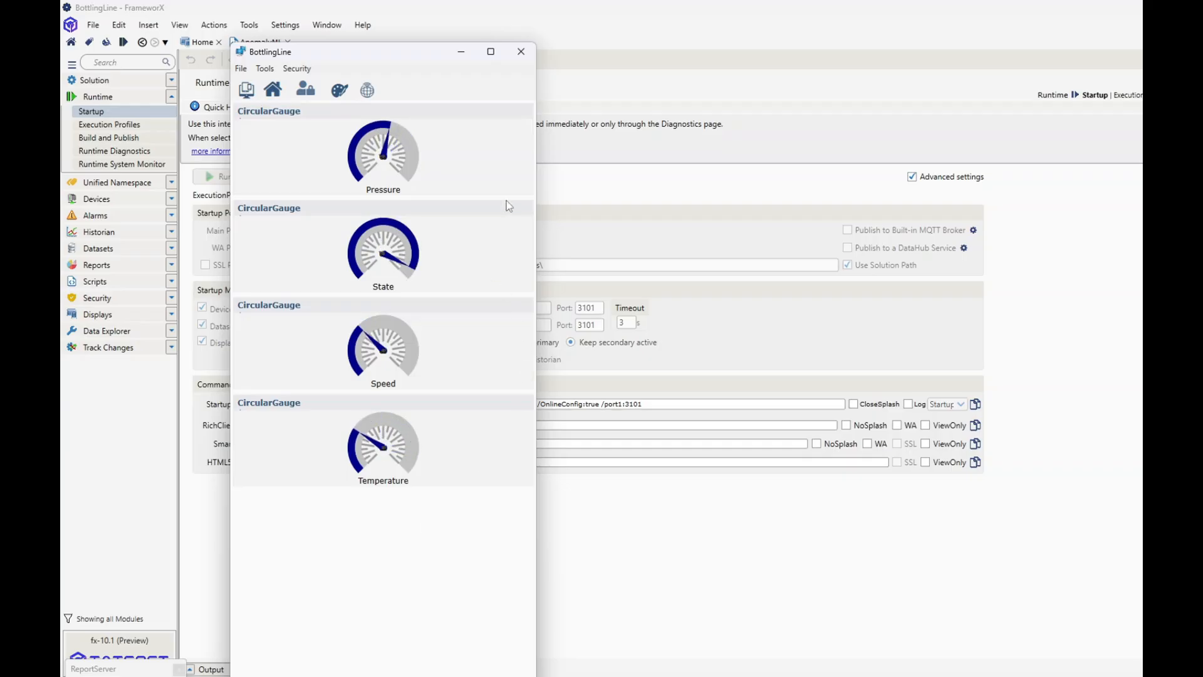
# Preview the running client in the Pad layout and switch it back to the Desktop layout
pyautogui.click(246, 89)
pyautogui.click(350, 180)
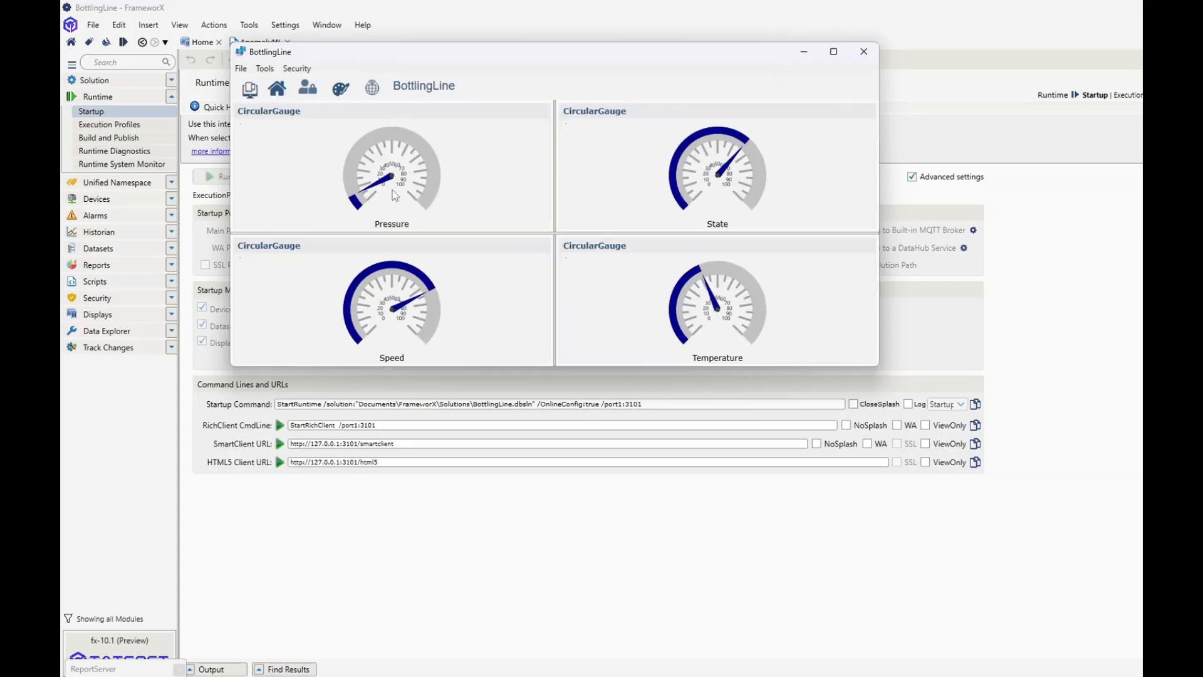
pyautogui.click(249, 90)
pyautogui.click(344, 142)
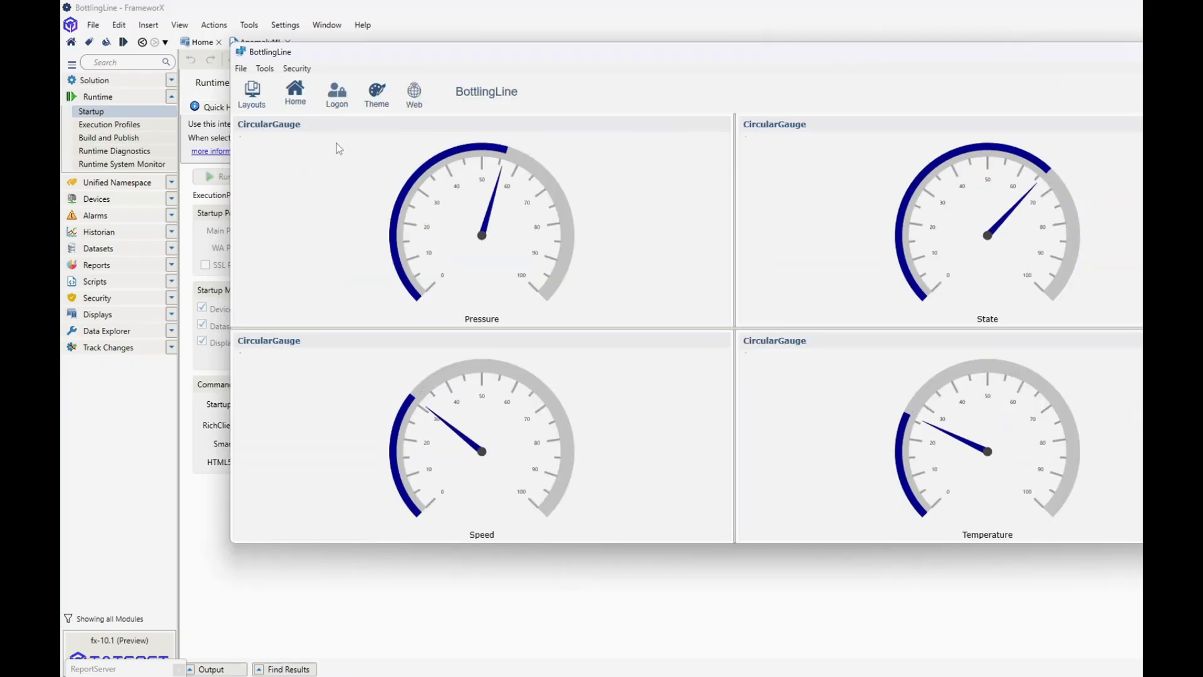